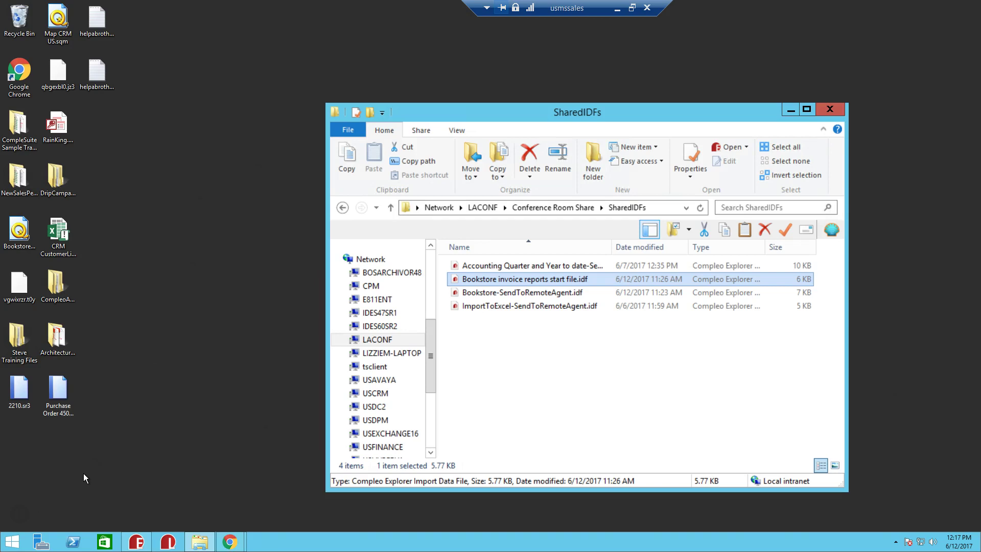
Open the Bookstore invoice reports start file and preview the first INVOICE spool file from SYM400's LAX library
double_click(483, 279)
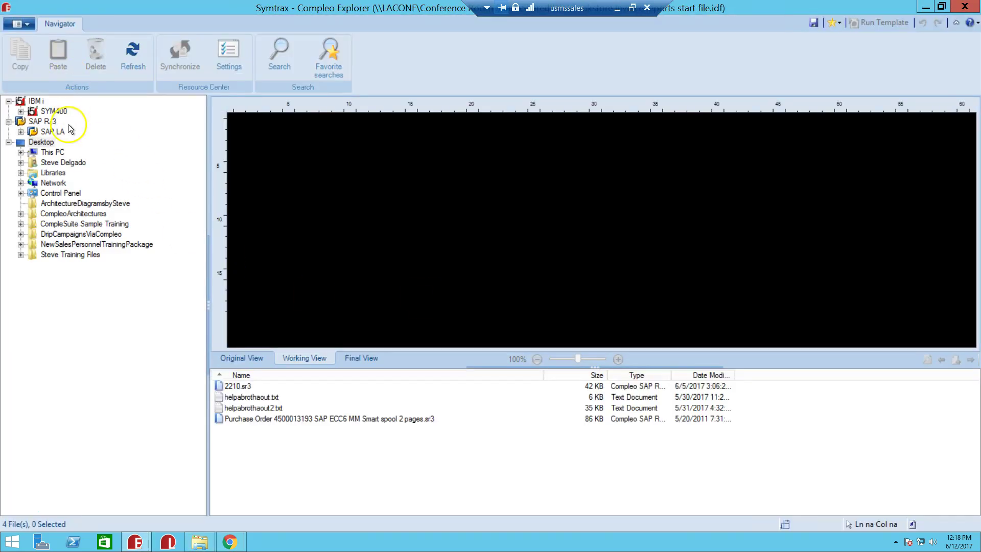
click(20, 112)
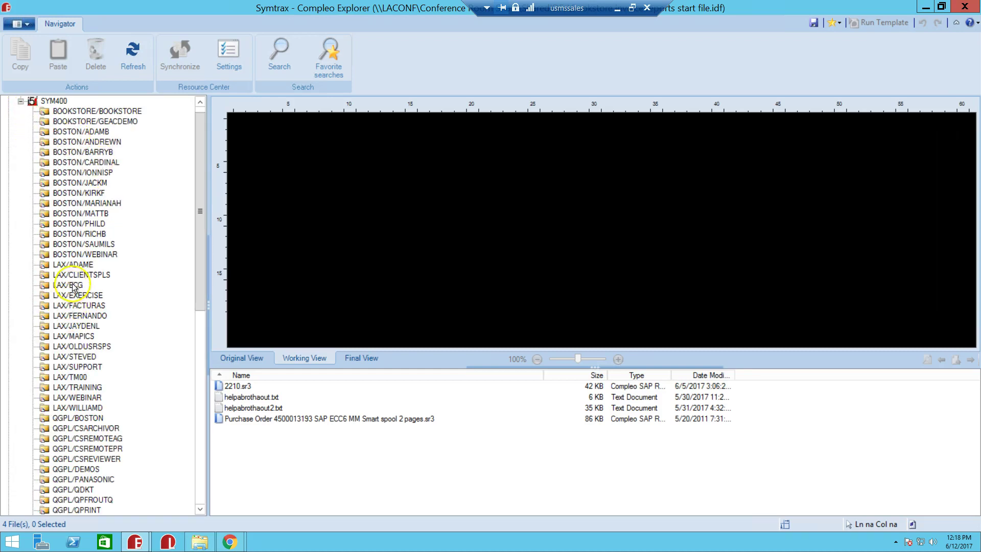
scroll(76, 289, down, 1)
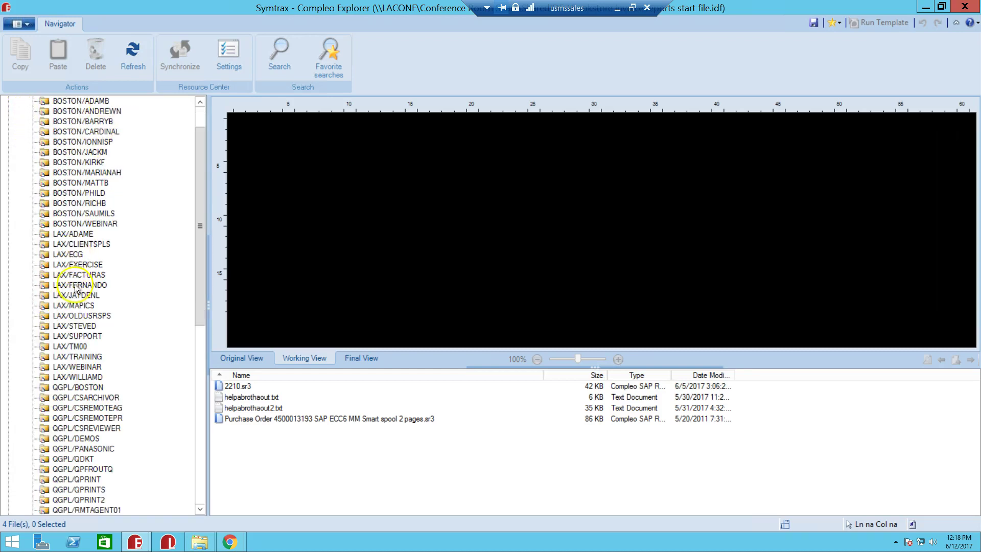
click(76, 326)
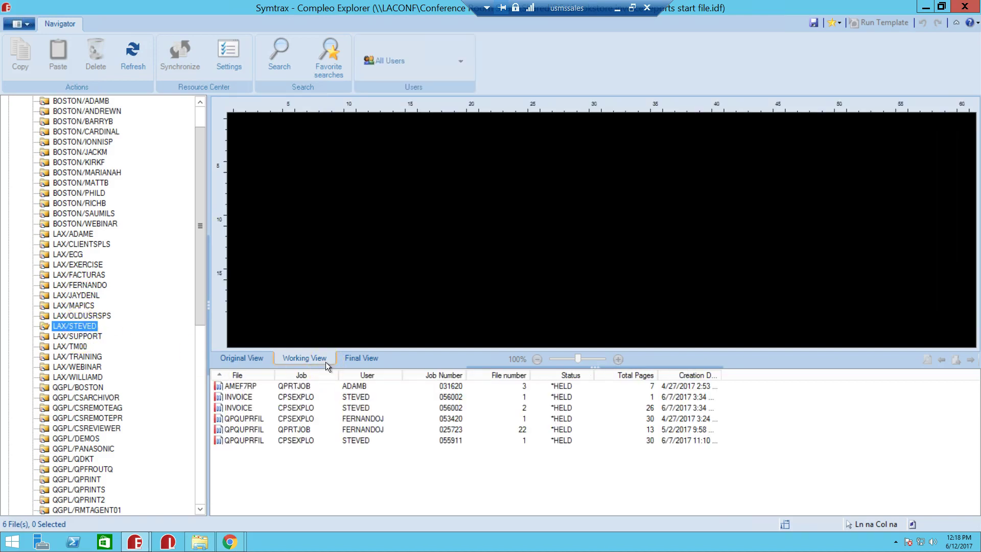
click(299, 398)
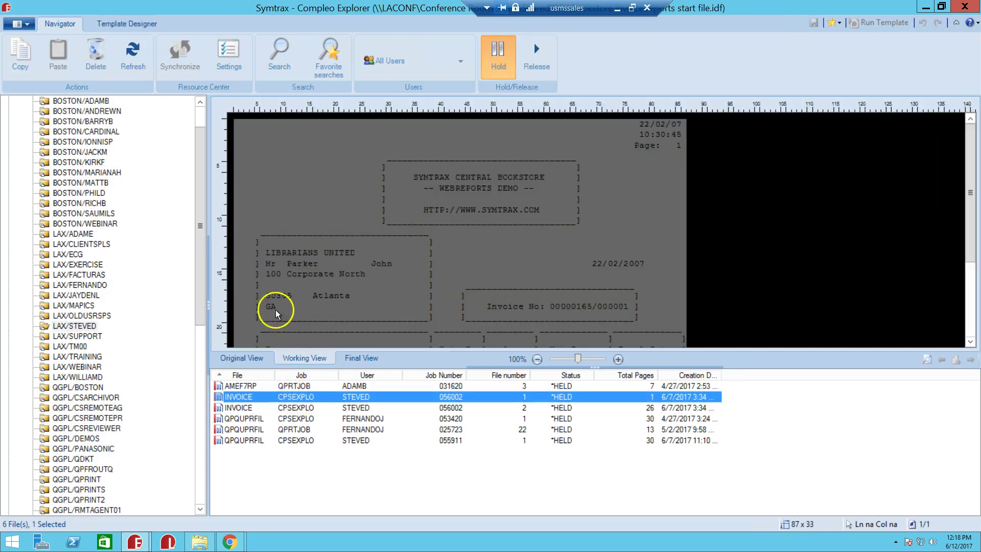
In Template Designer, view the Segment (1) settings, then the Import root node's settings
click(129, 25)
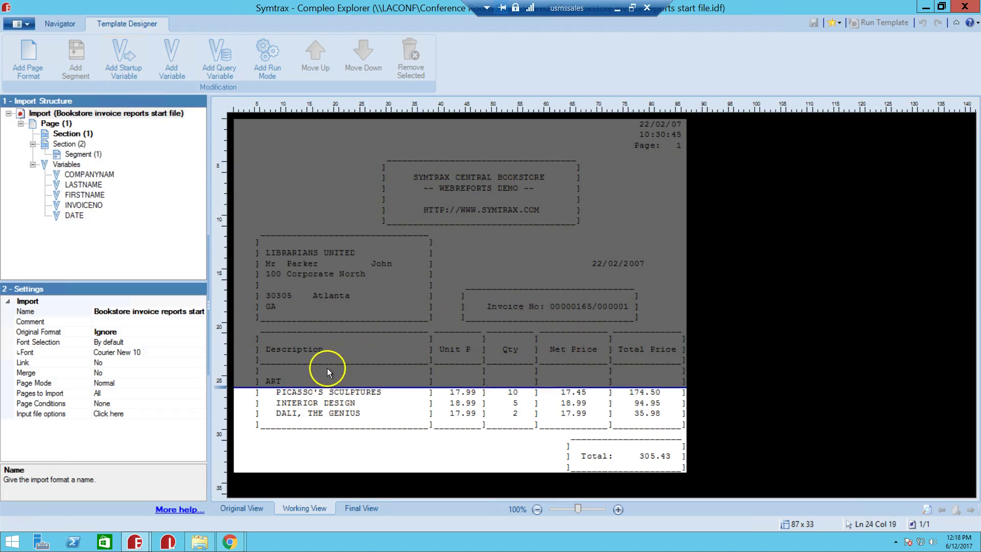
click(82, 154)
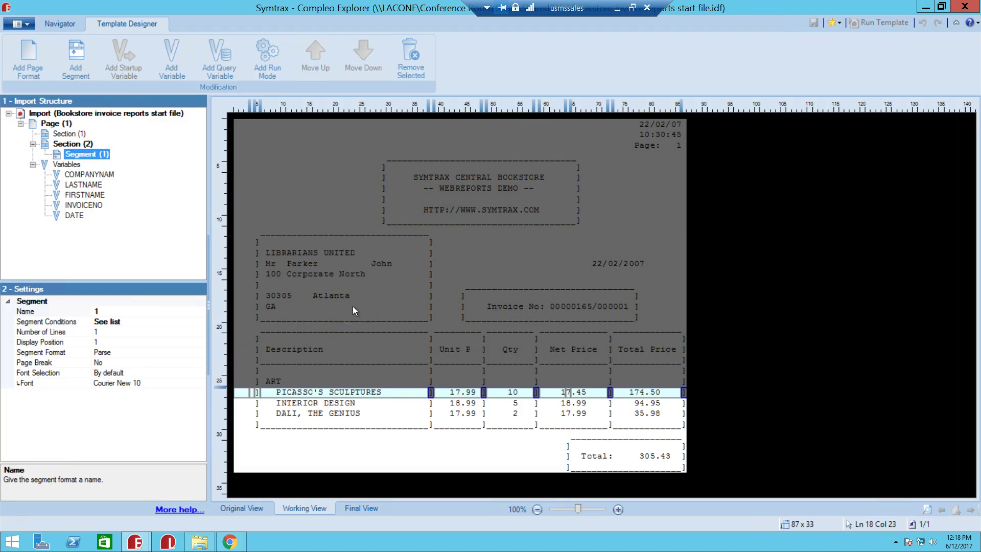
click(92, 125)
click(95, 113)
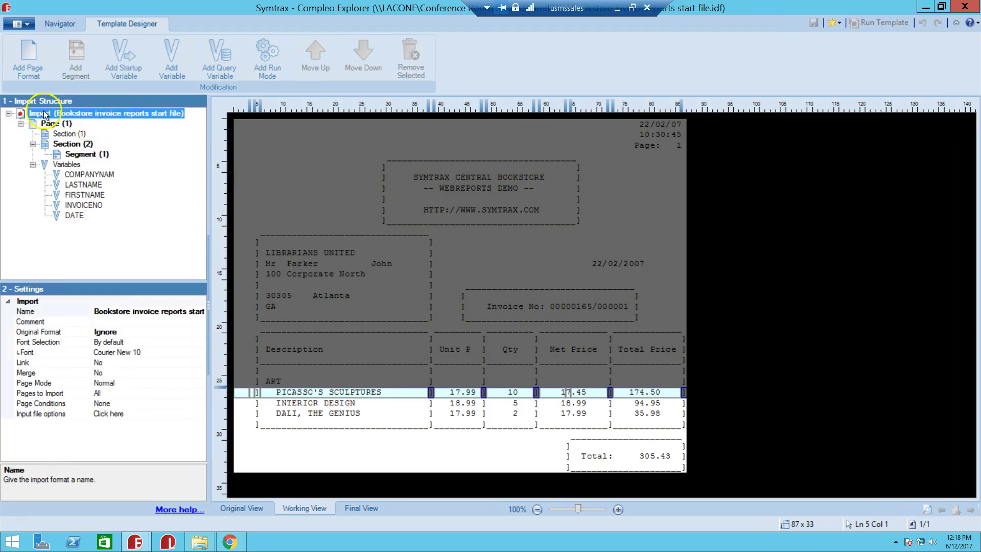
Add Run Mode 2 with Microsoft Excel as its action, accepting the default Excel export settings
click(258, 55)
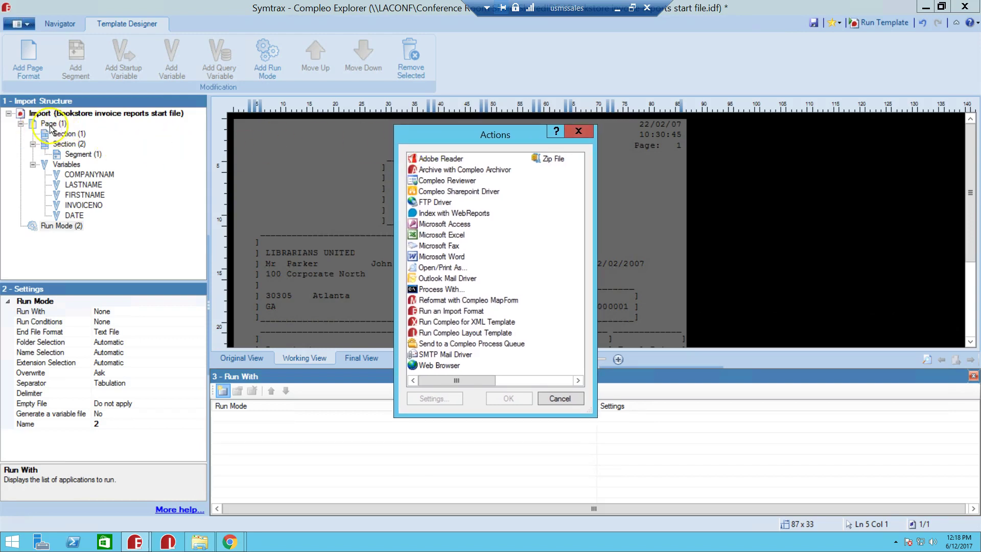
click(451, 237)
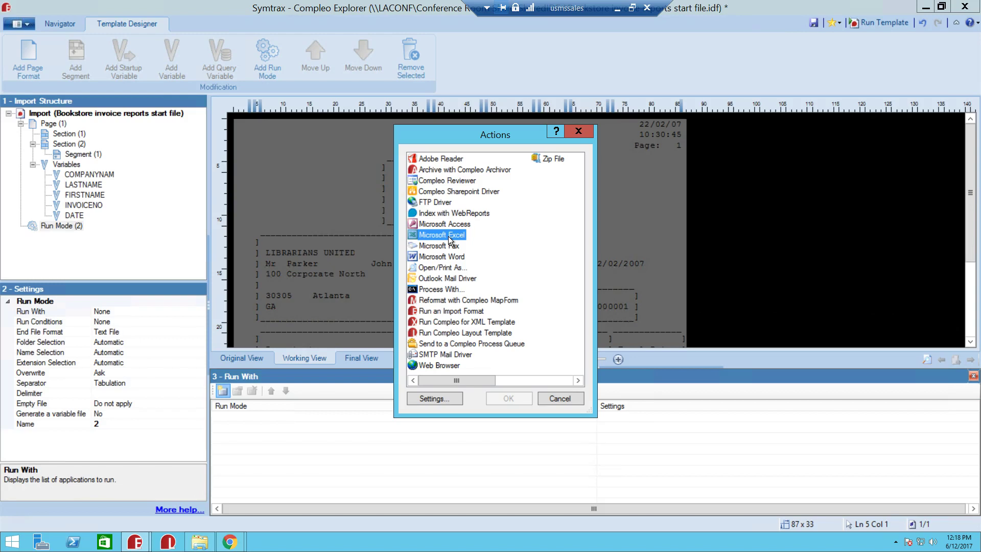
double_click(448, 236)
drag(517, 172, 525, 194)
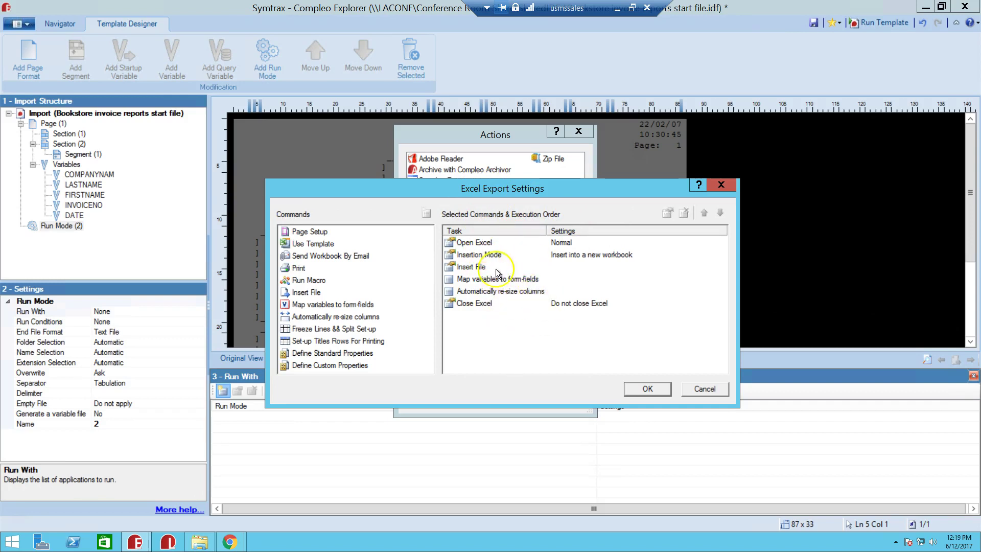
click(645, 388)
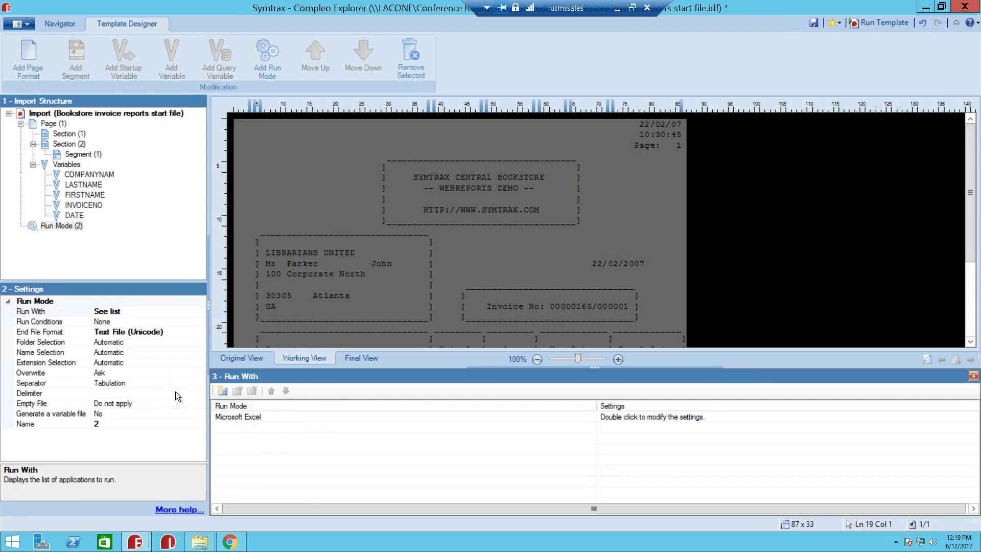
Switch the run mode's Folder Selection to Manual, clearing the typed network path
click(158, 341)
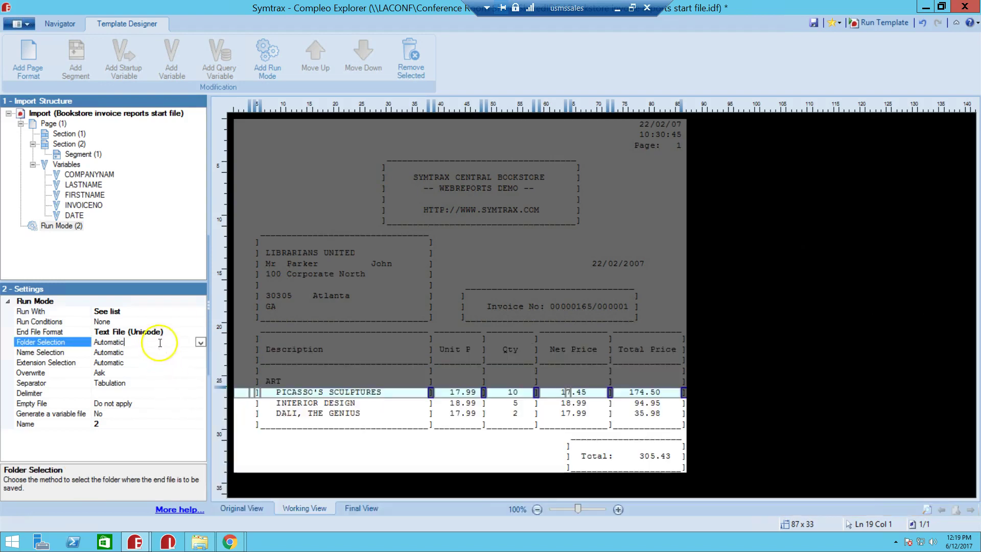
click(199, 342)
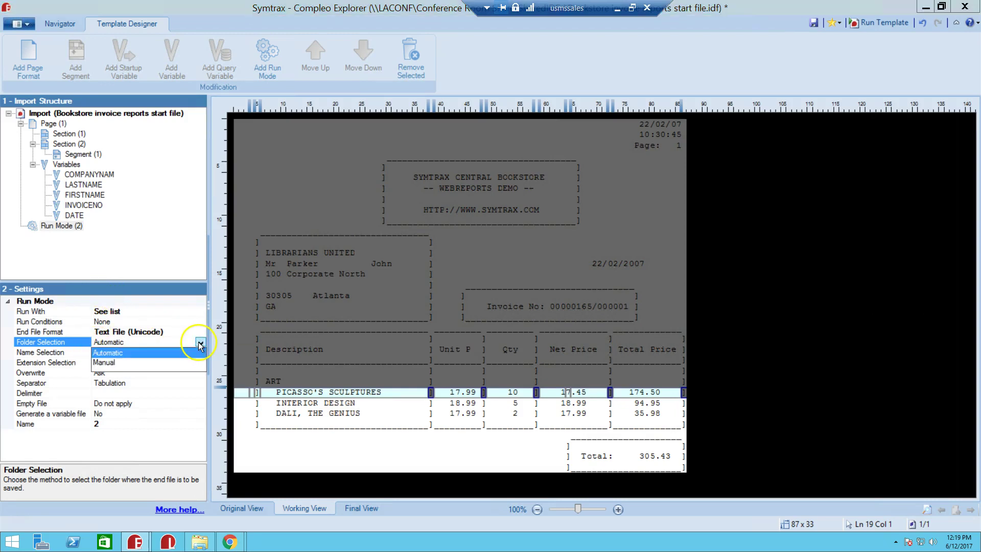
click(132, 363)
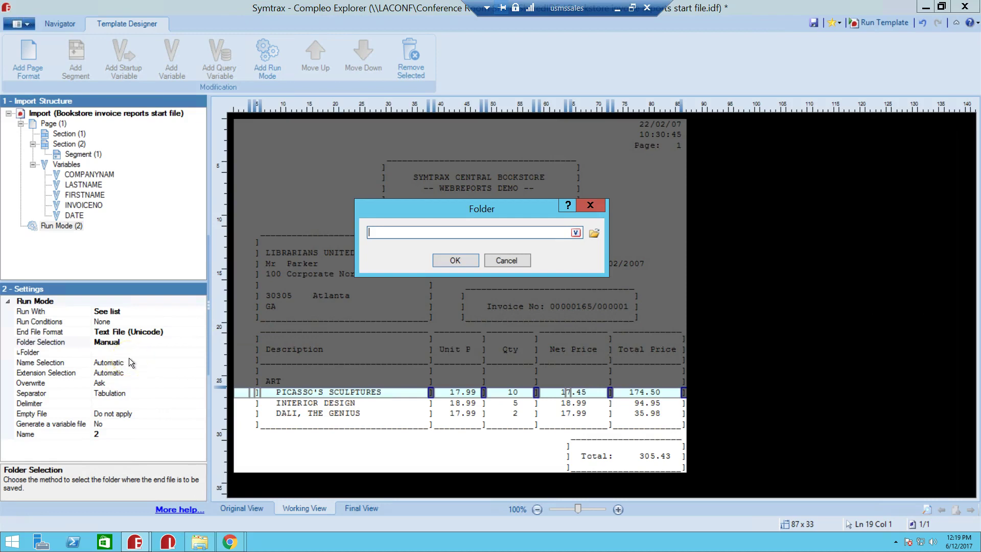
text(\\100.1.1.52\)
drag(411, 232, 350, 229)
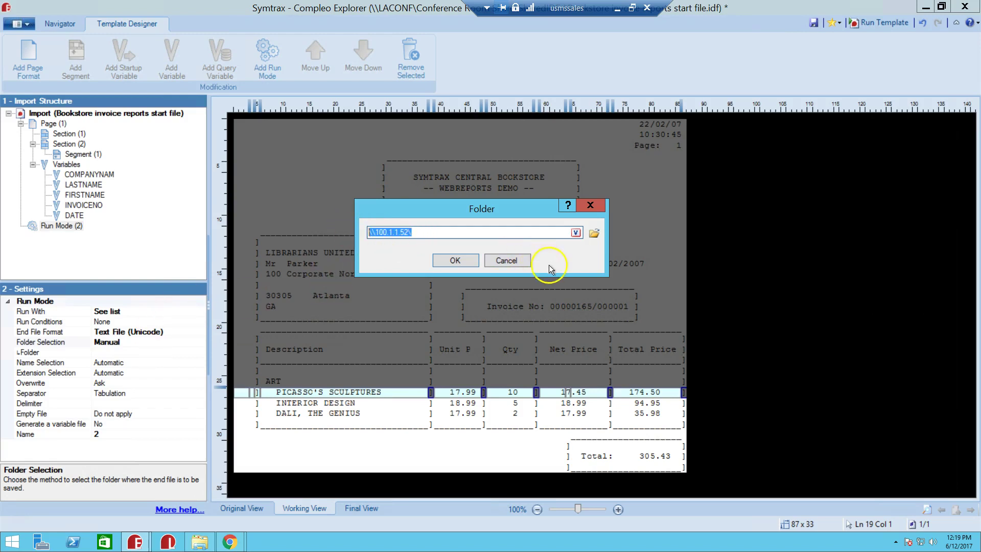
key(BackSpace)
Browse to the mapped Z: network drive and accept Z:\ as the output folder
click(593, 233)
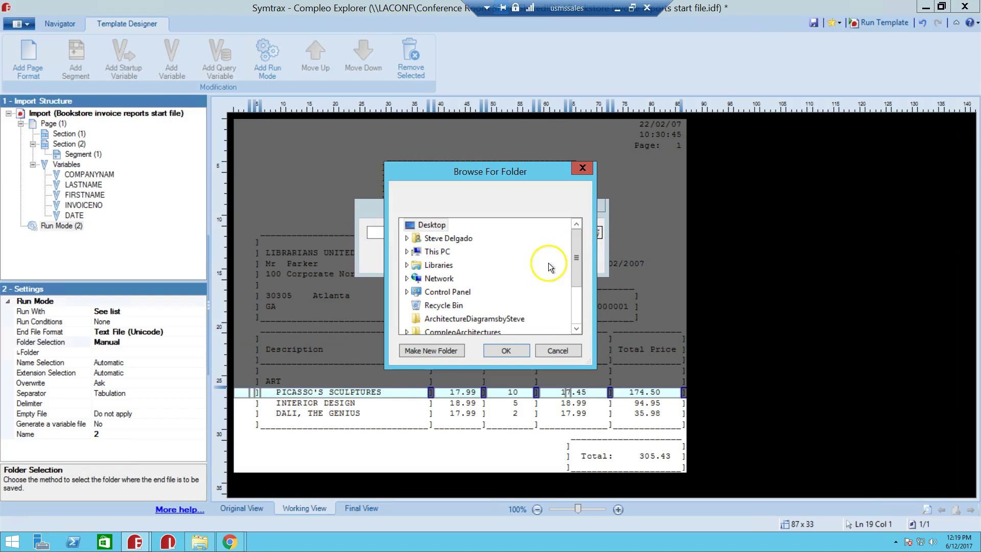
drag(575, 260, 486, 267)
click(407, 251)
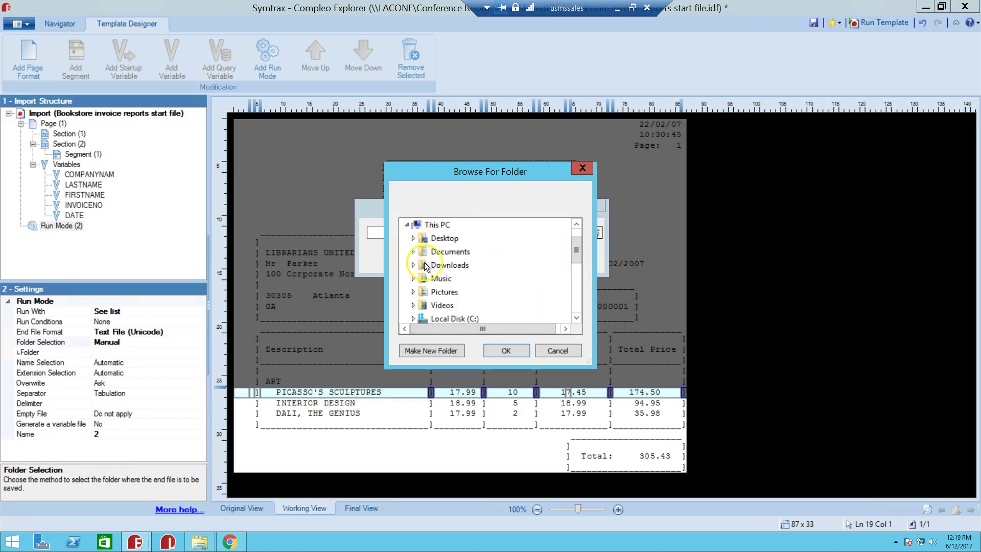
drag(576, 244, 565, 267)
click(421, 307)
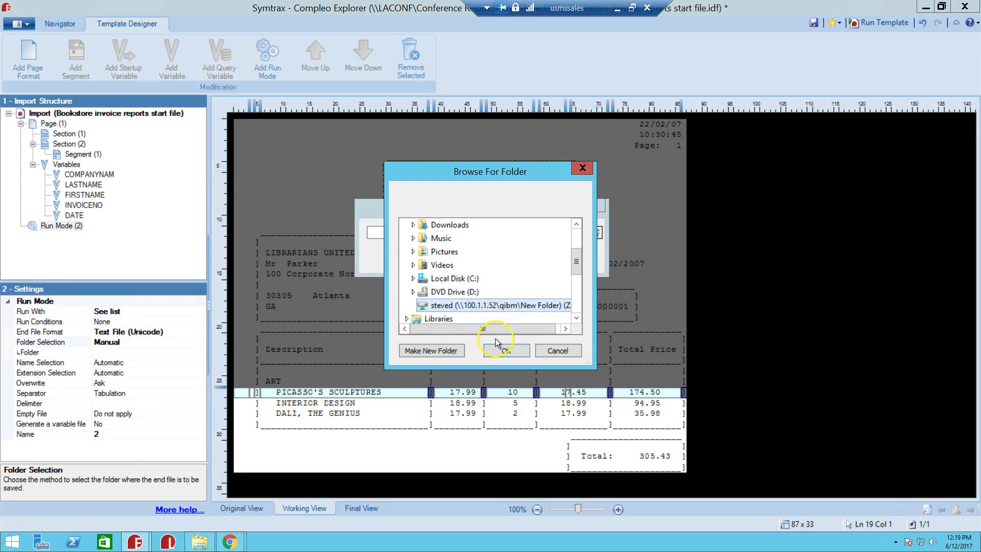
click(504, 350)
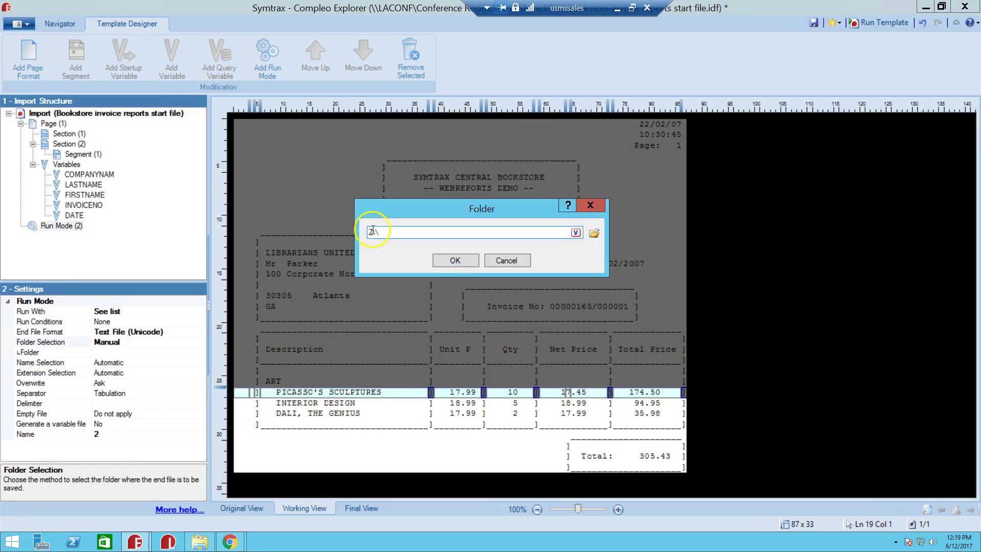
click(444, 261)
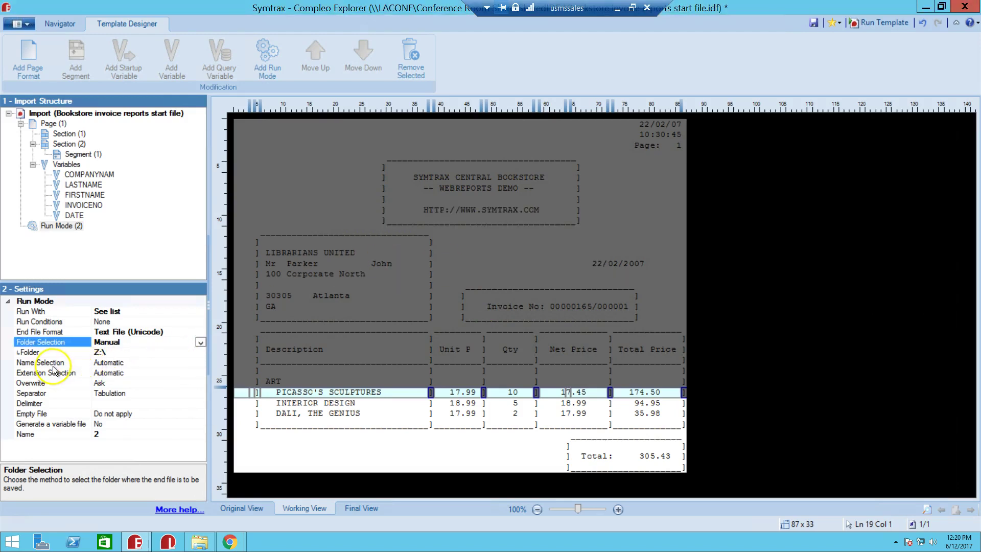
Switch Name Selection to Manual and start the file name with 'Invoice No.'
click(97, 364)
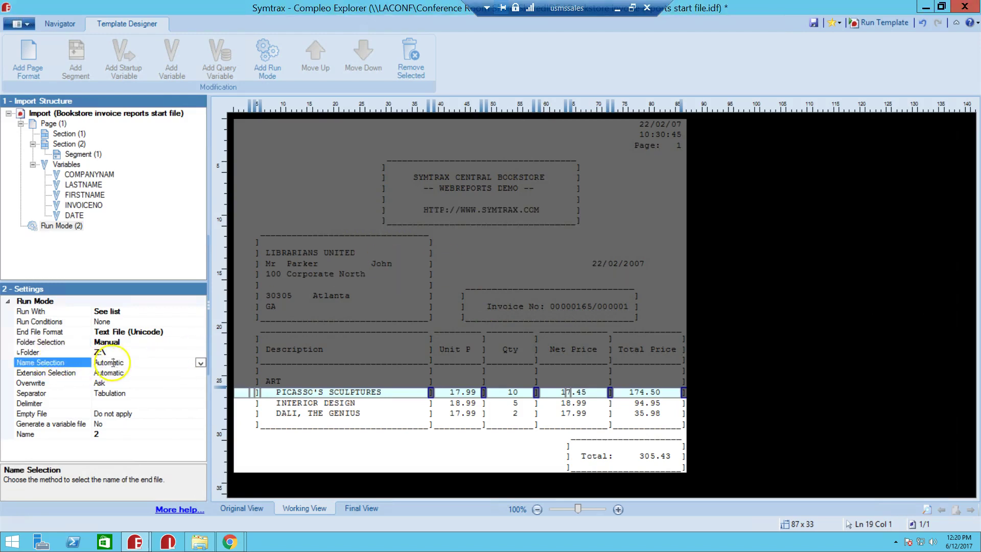
click(201, 363)
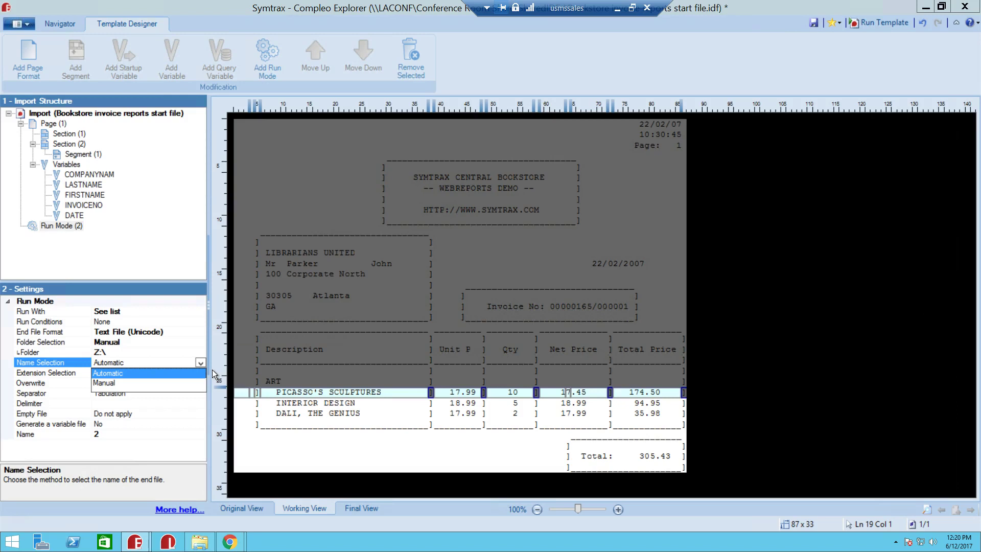
click(182, 382)
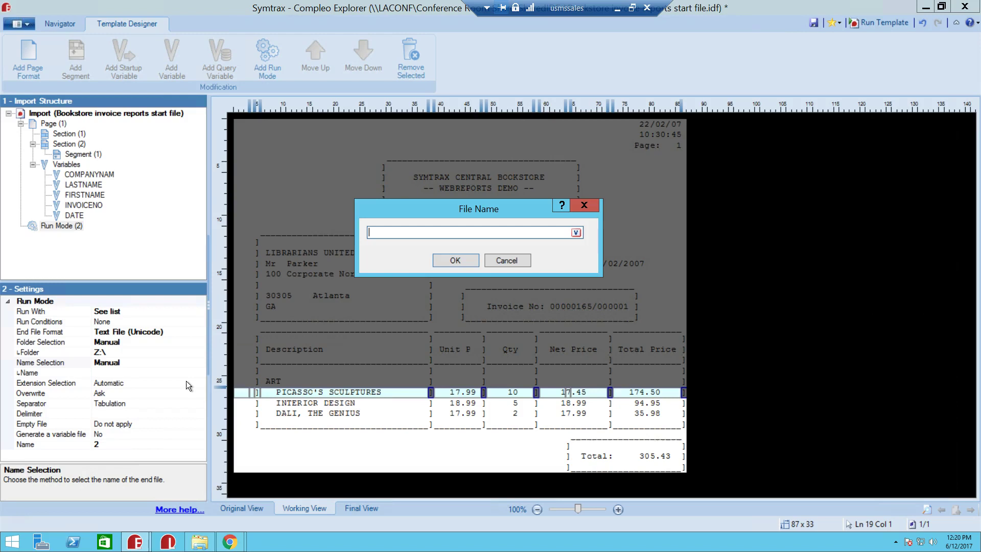
text(Invoice No.)
Append the INVOICENO variable to the output file name
click(575, 233)
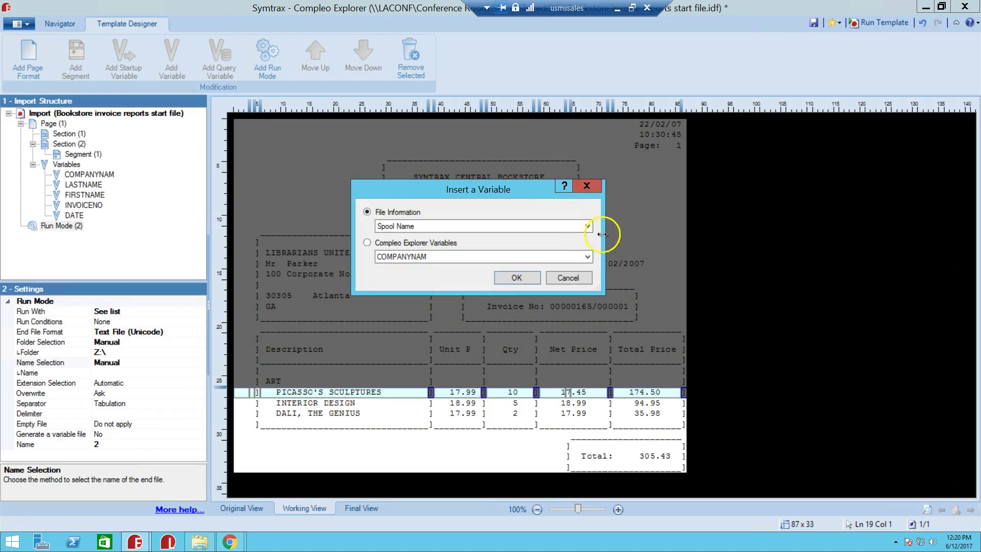
drag(531, 192, 474, 199)
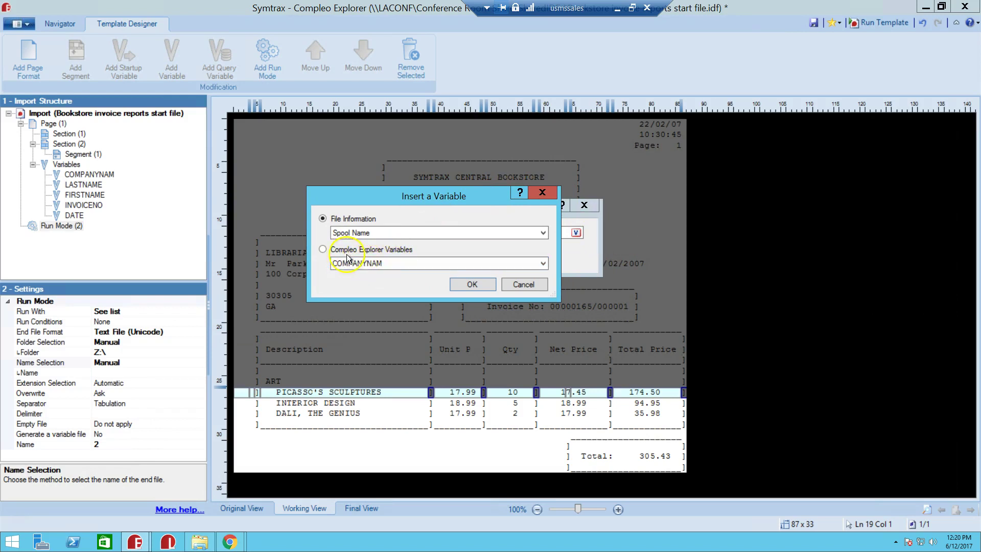
click(381, 264)
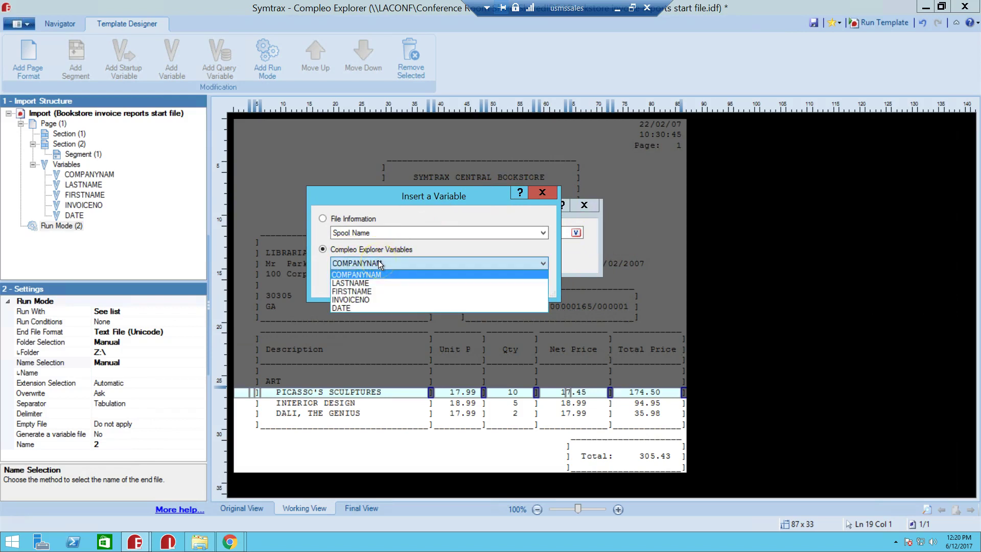
click(381, 300)
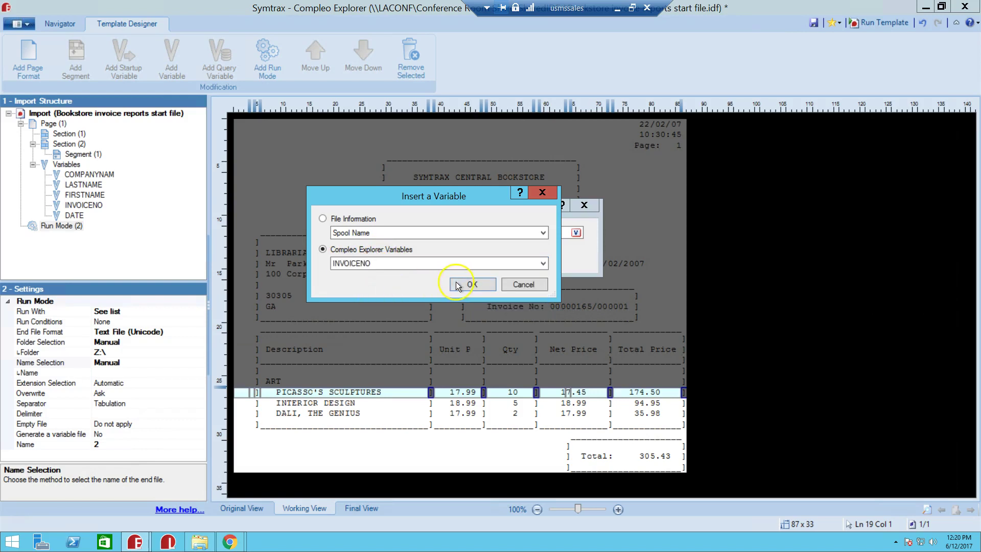
click(398, 283)
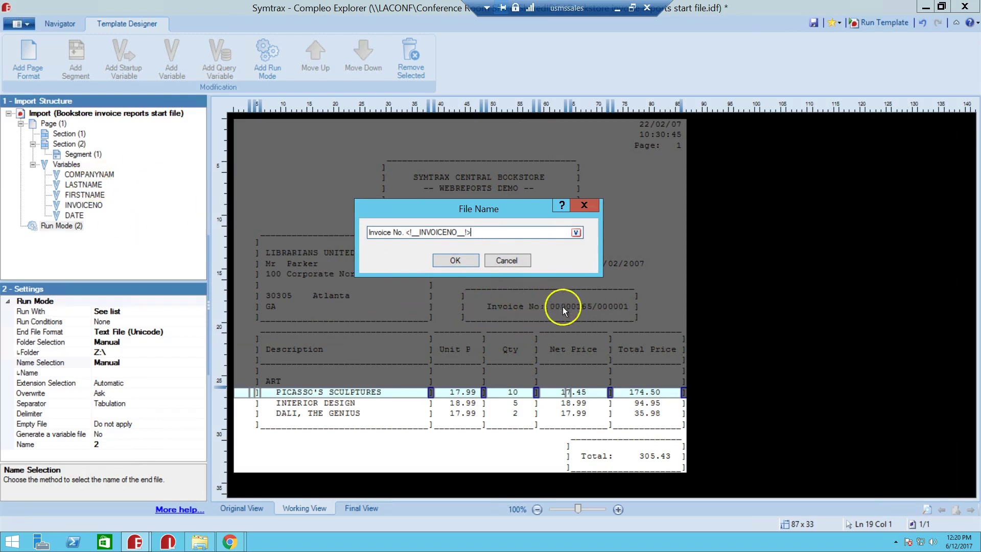
Append the DATE variable and confirm the name 'Invoice No. <!__INVOICENO__!> <!__DATE__!>'
click(575, 232)
click(471, 257)
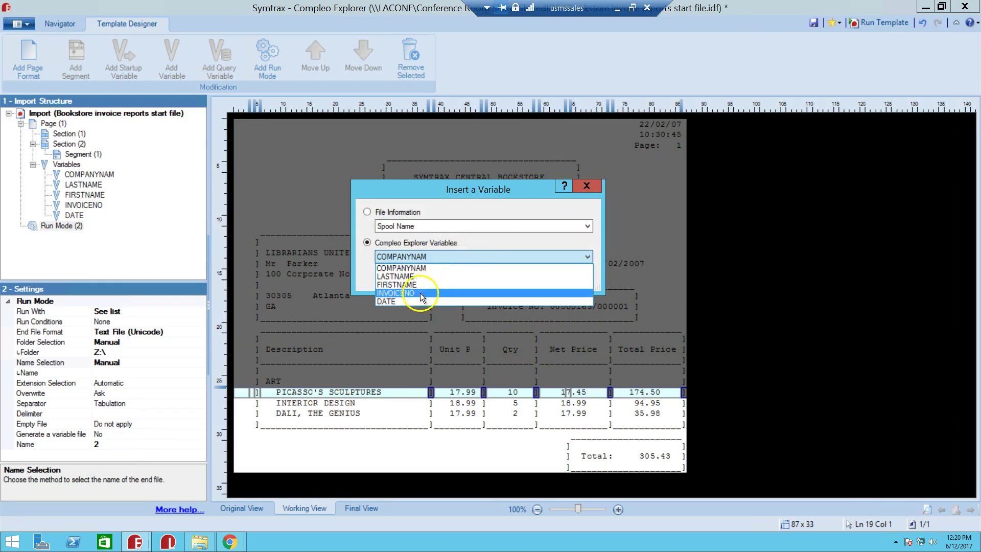
click(404, 301)
click(518, 277)
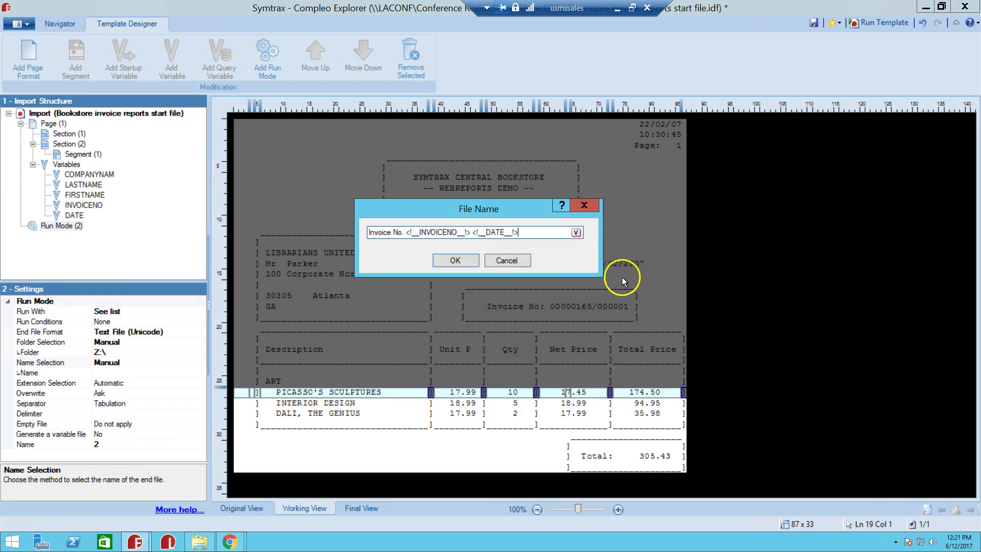
drag(519, 198, 468, 227)
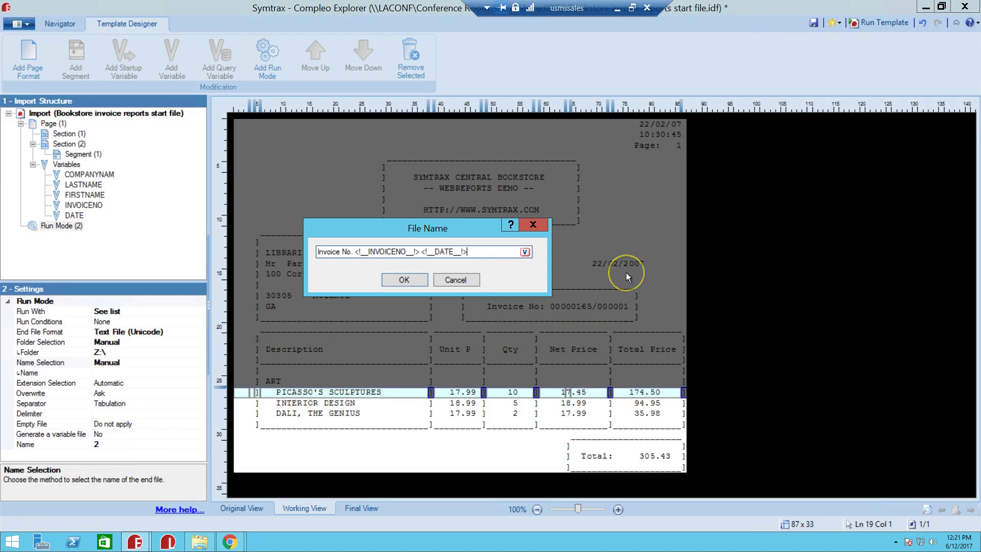
click(412, 278)
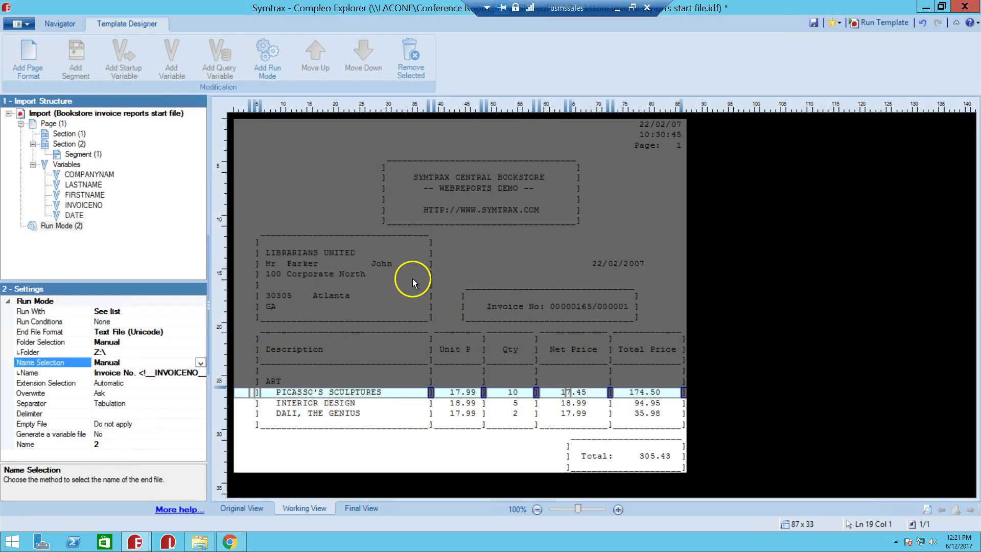
Set Extension Selection to Manual with the extension xls
click(138, 384)
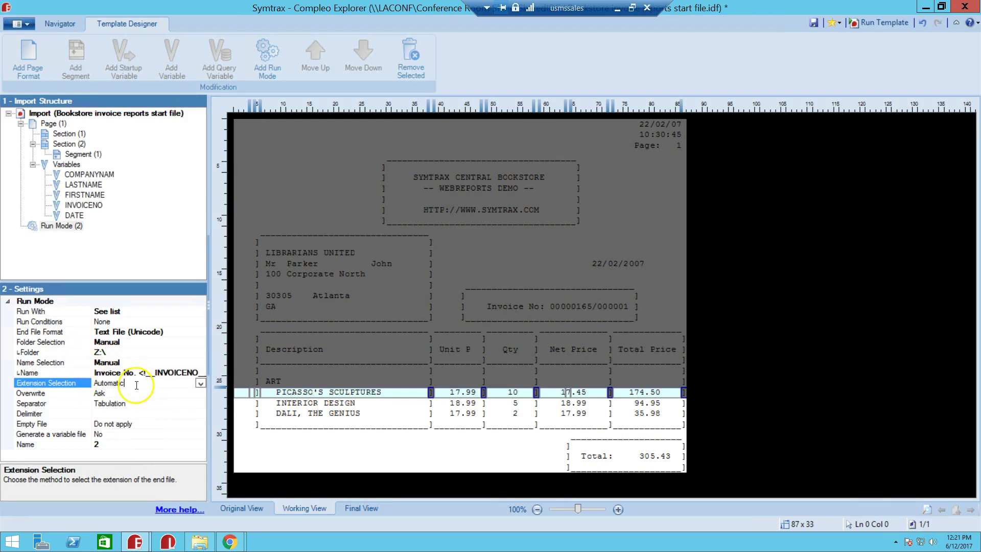
click(199, 384)
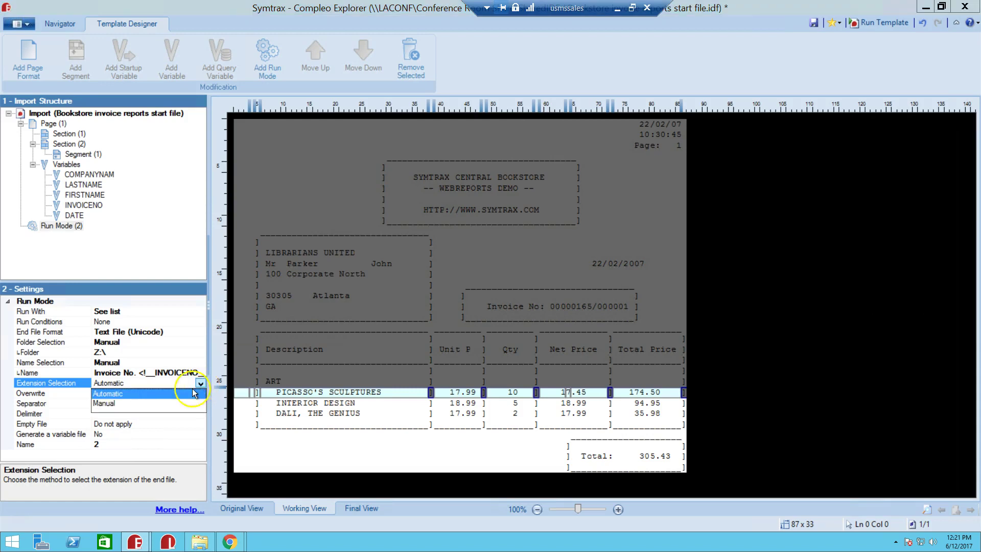
click(115, 404)
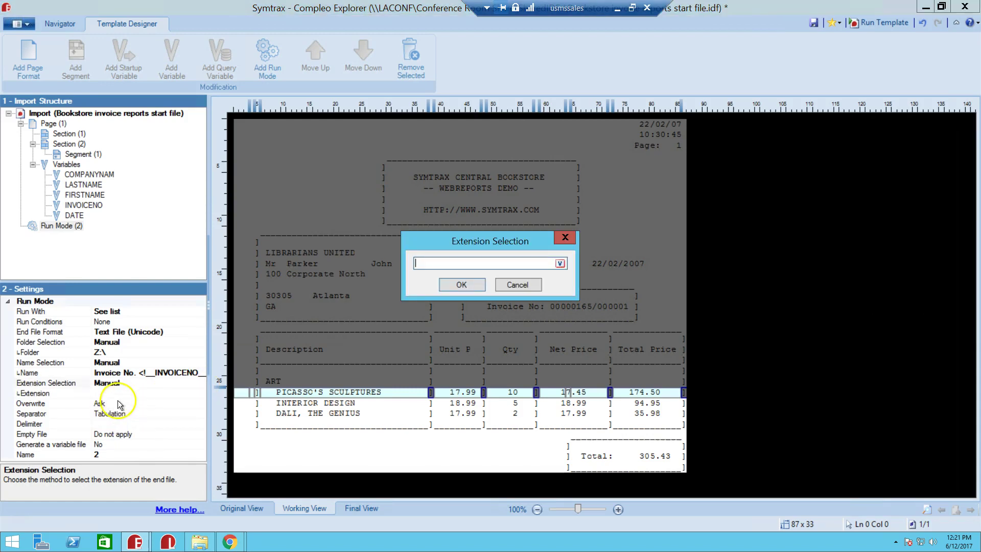
text(xls)
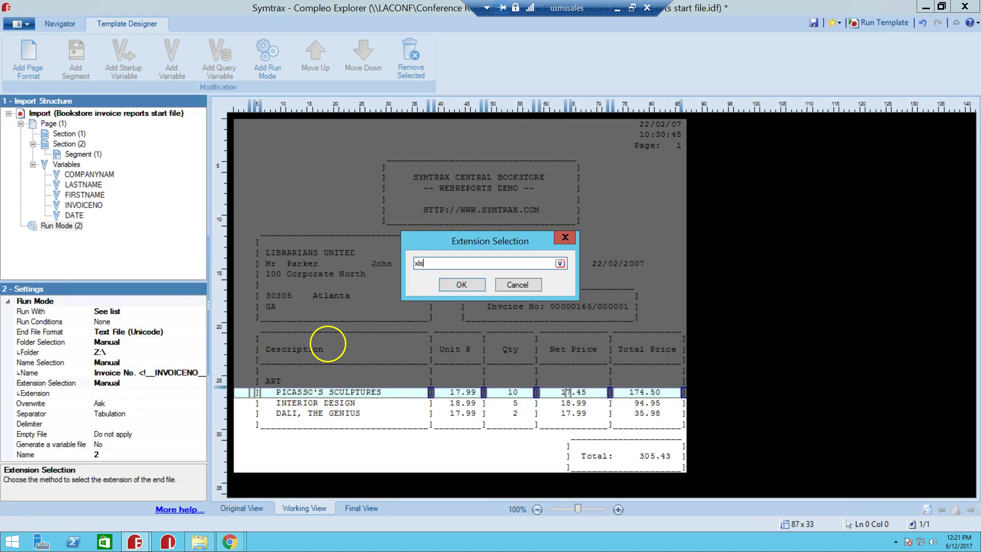
click(462, 285)
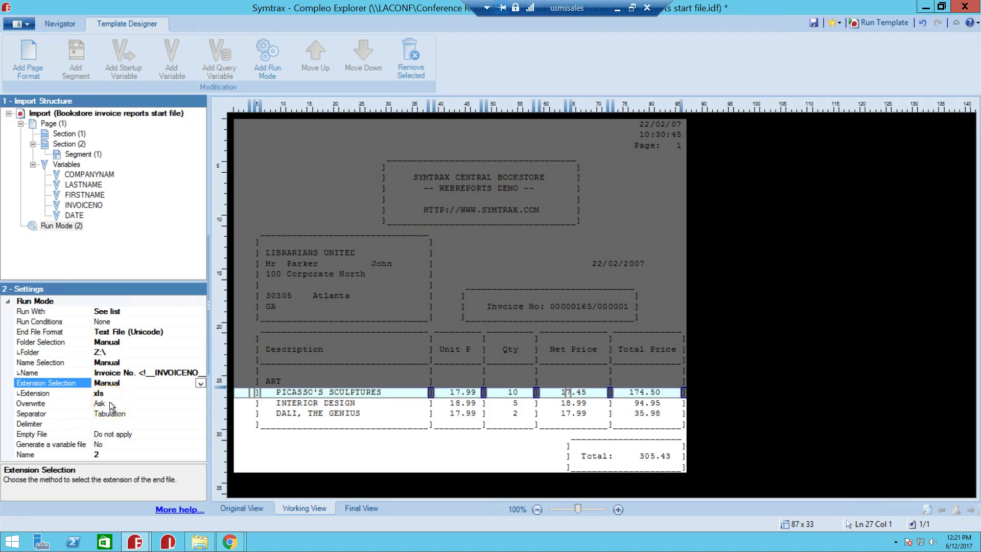
Set Overwrite to Delete so any existing same-name file is removed
click(138, 404)
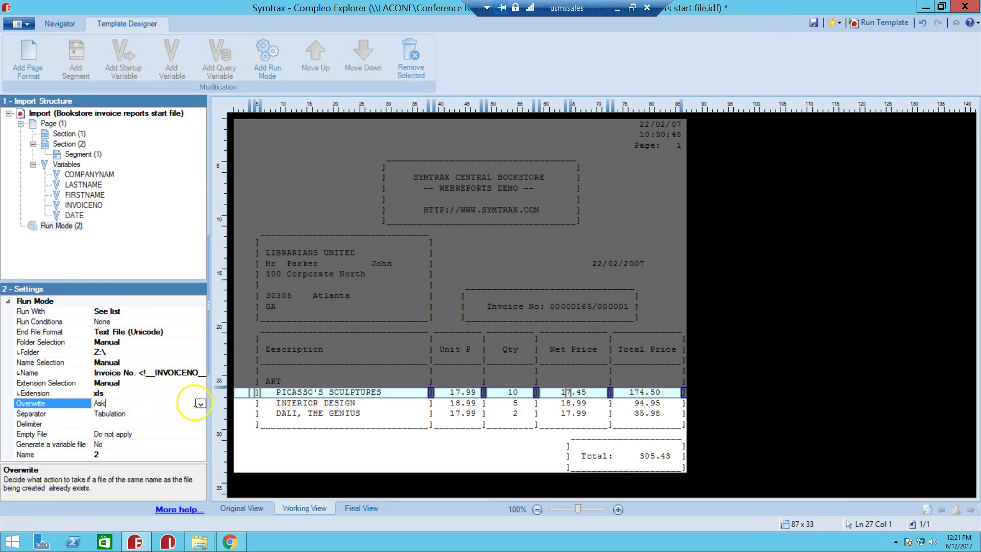
click(202, 403)
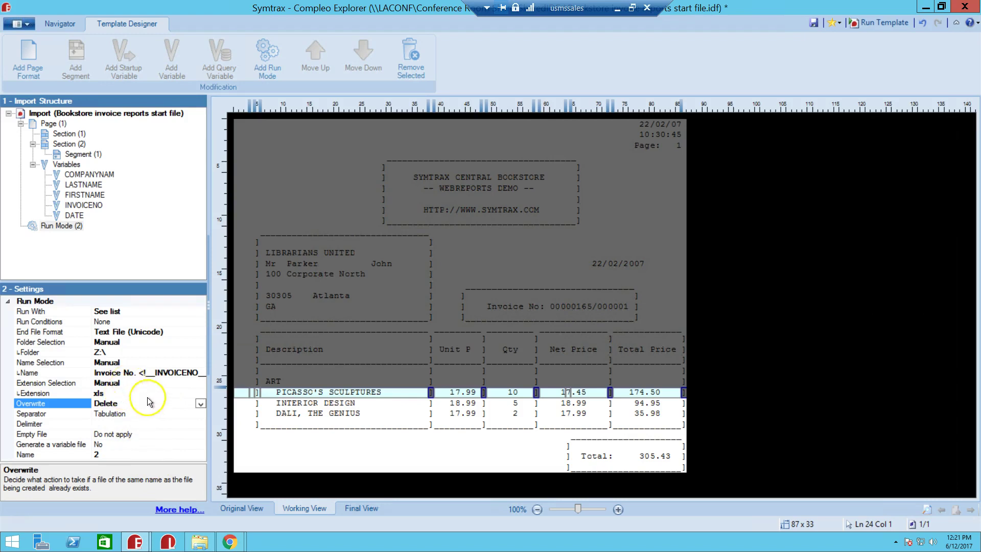
click(19, 24)
Save the template in SharedIDFs as 'Bookstore invoice reports start file-SendtoIFS.idf', renaming its title to match
click(35, 113)
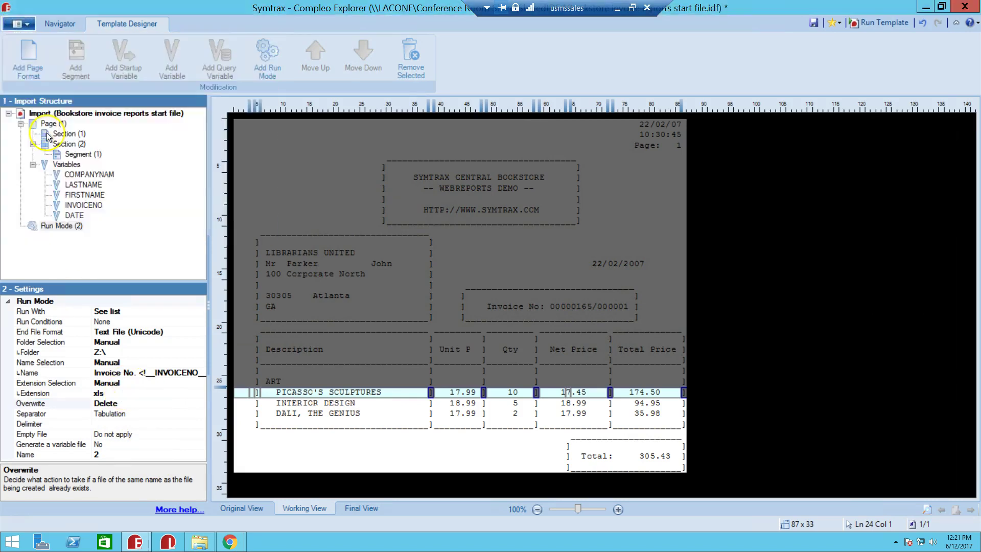
click(113, 46)
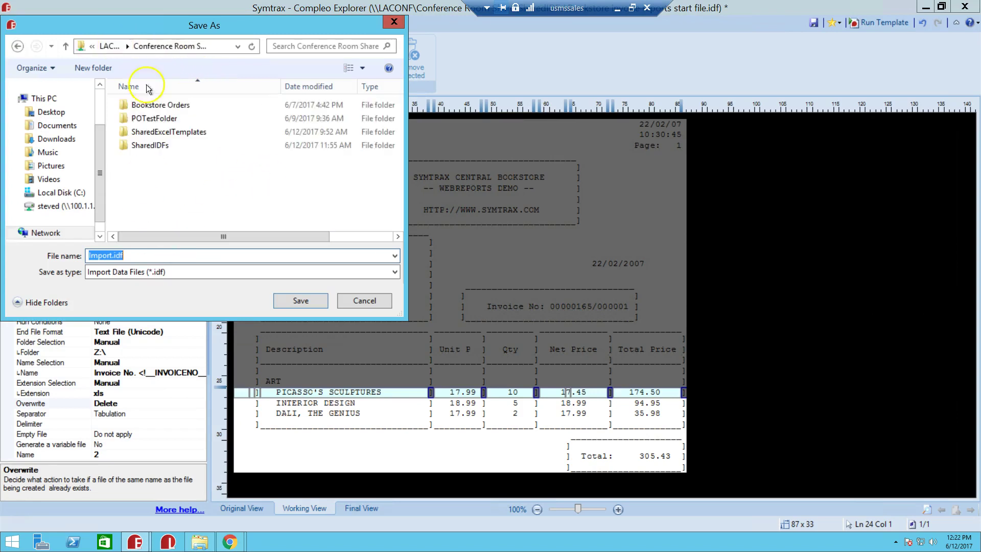
double_click(177, 145)
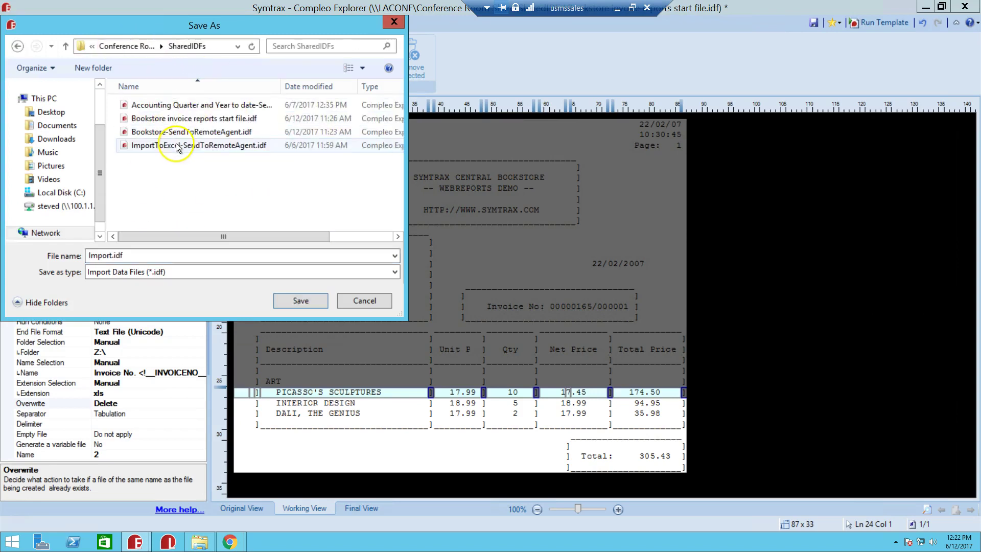
click(200, 117)
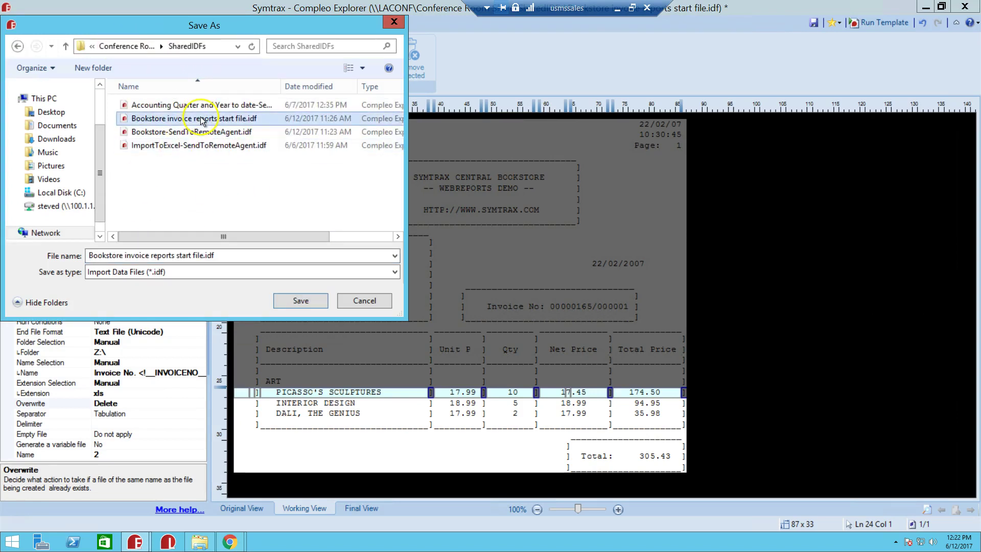
click(192, 255)
key(Right)
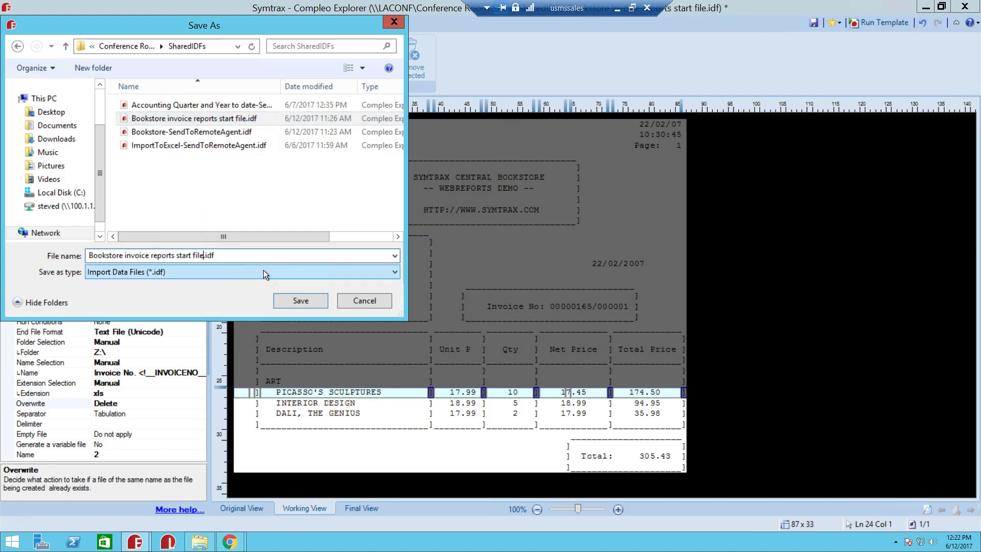
text(-)
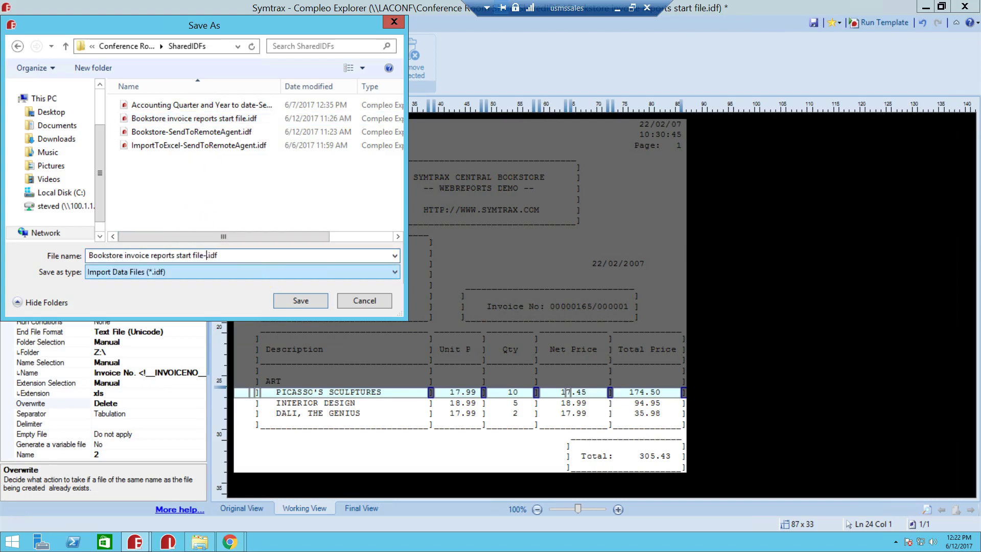
text(SendtoIFS)
click(301, 301)
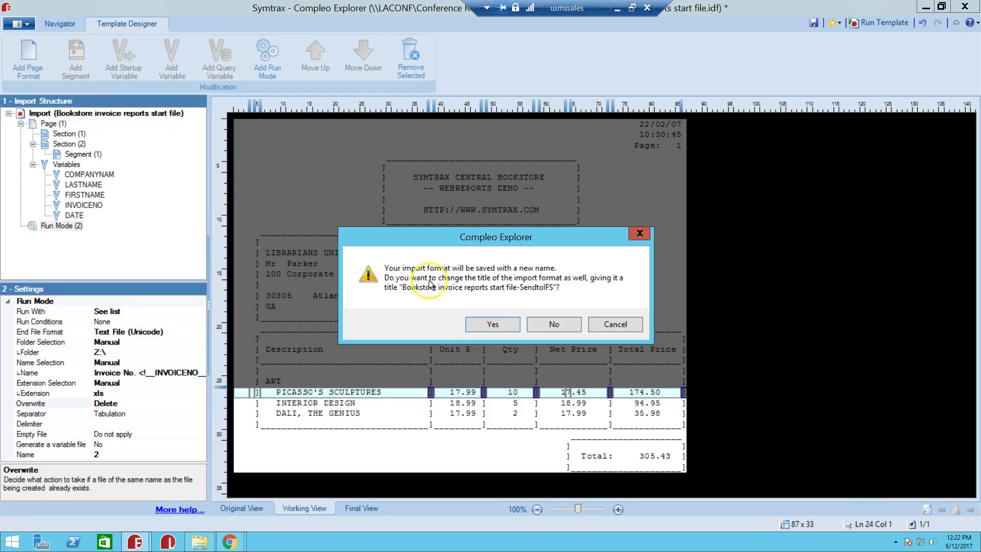
click(492, 326)
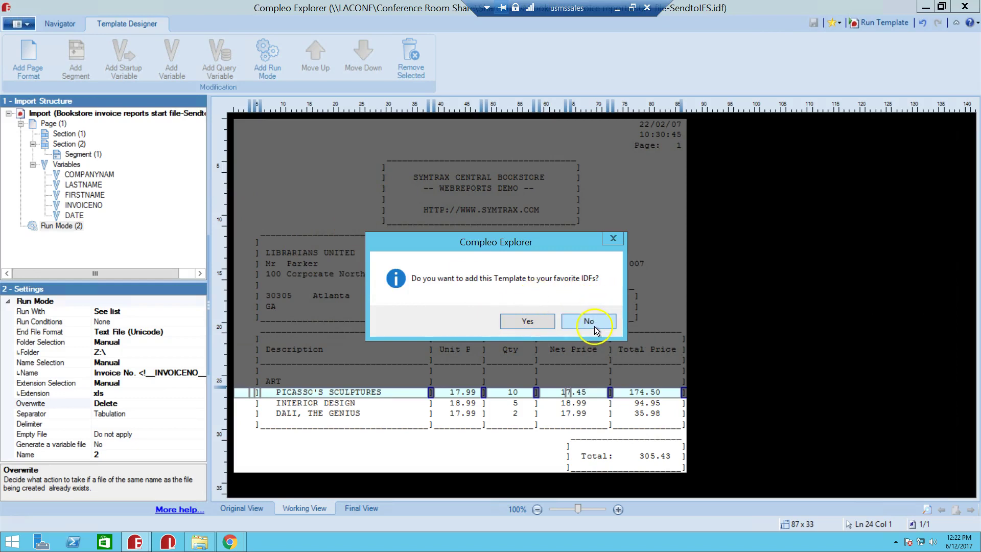
click(593, 324)
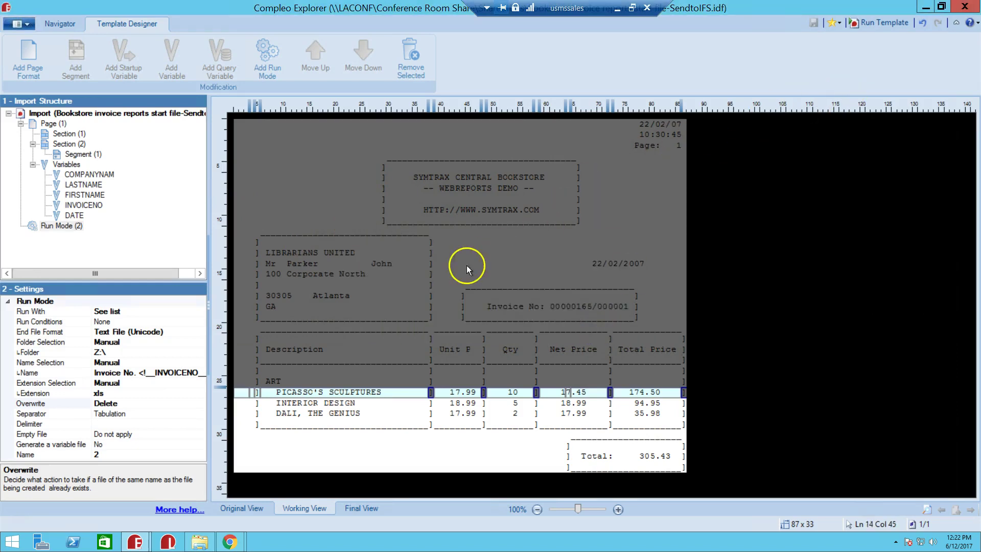
click(876, 26)
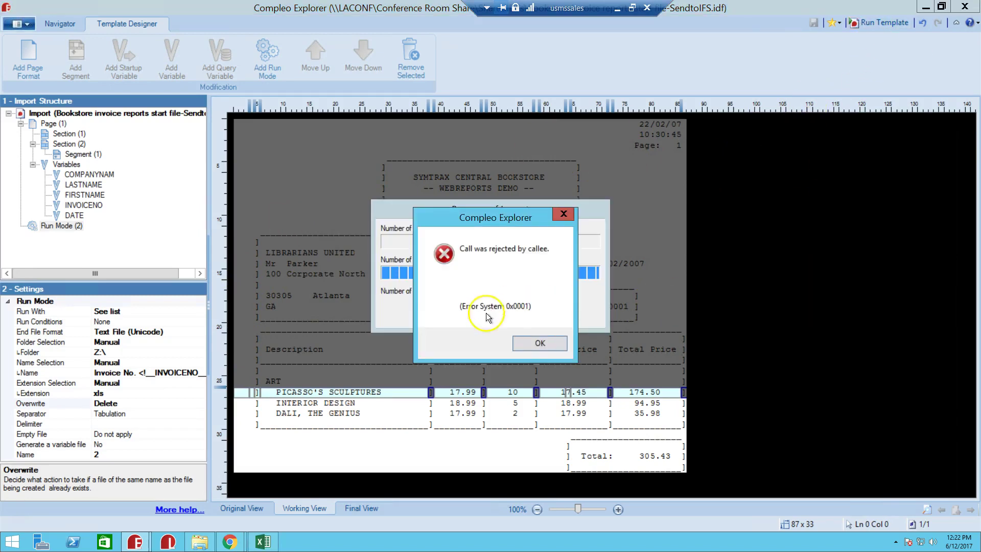
click(527, 347)
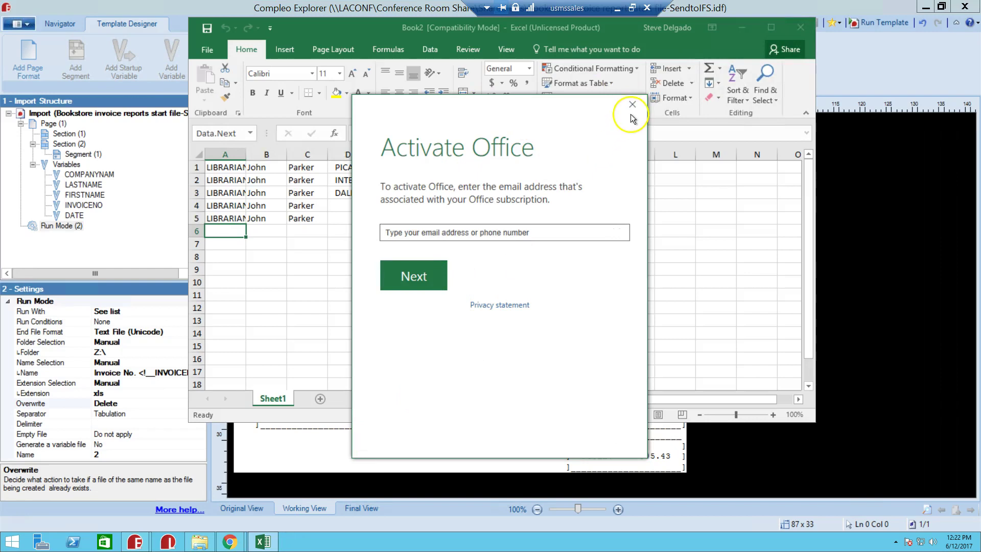
click(632, 106)
drag(224, 167, 593, 193)
click(220, 168)
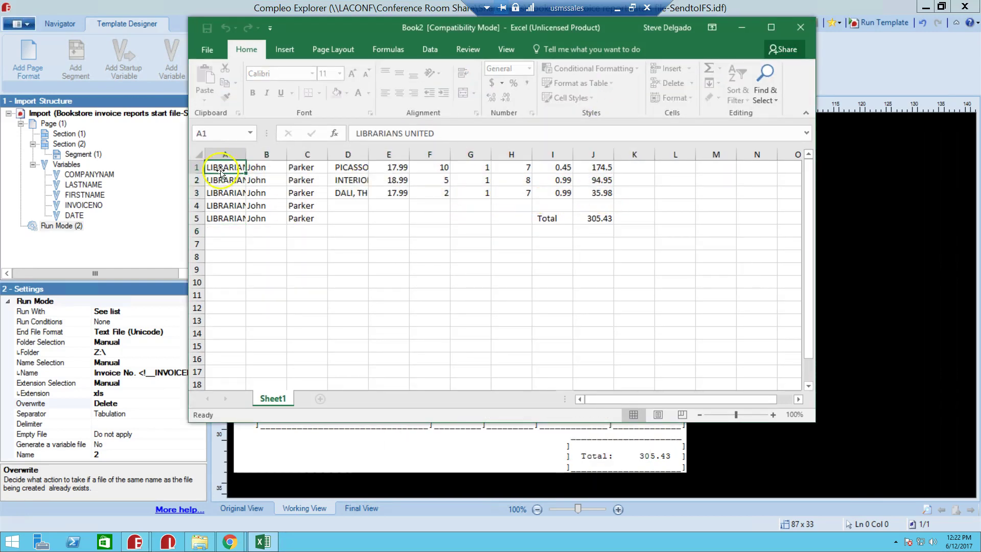
drag(399, 28, 525, 81)
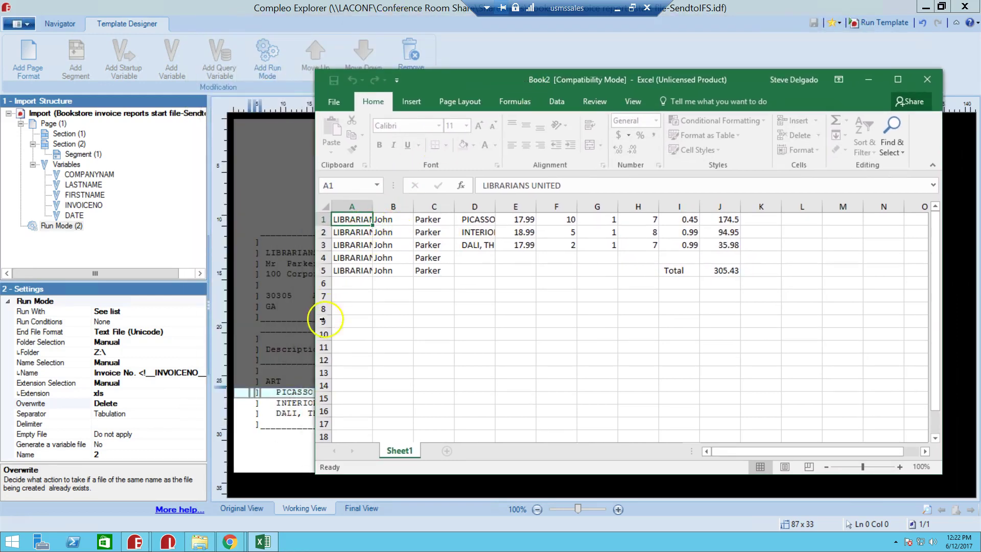
click(391, 220)
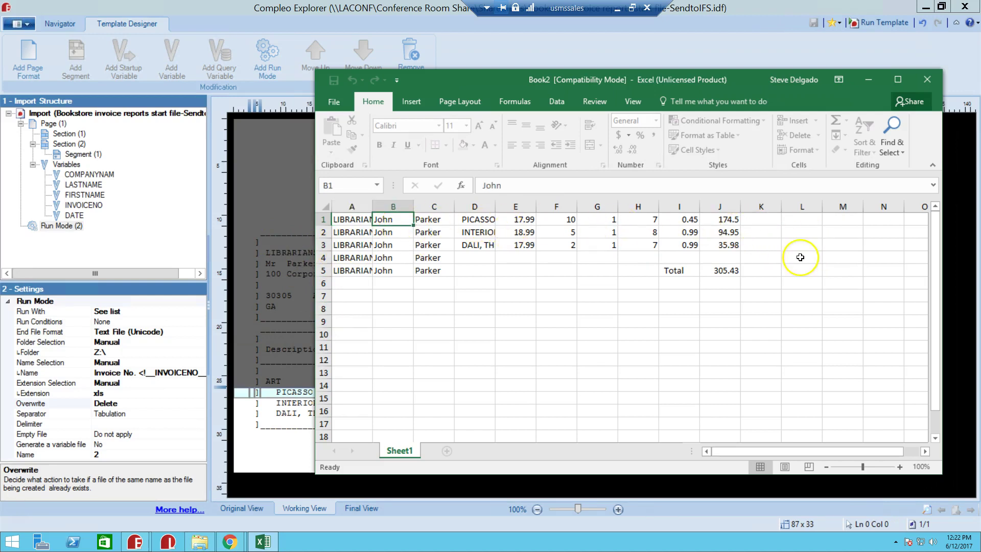
click(927, 79)
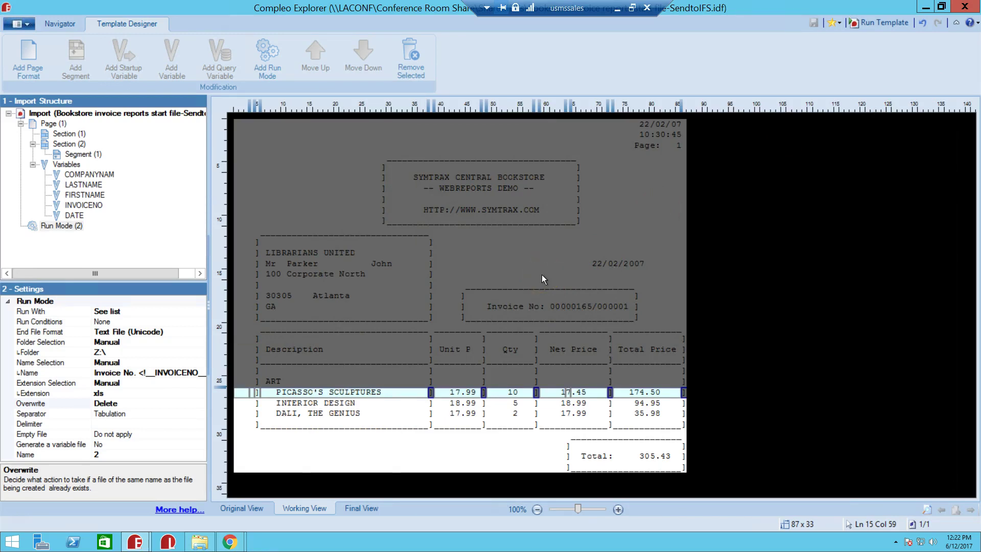
Open Run Mode (2)'s Microsoft Excel export settings and select the Insert File task
click(60, 226)
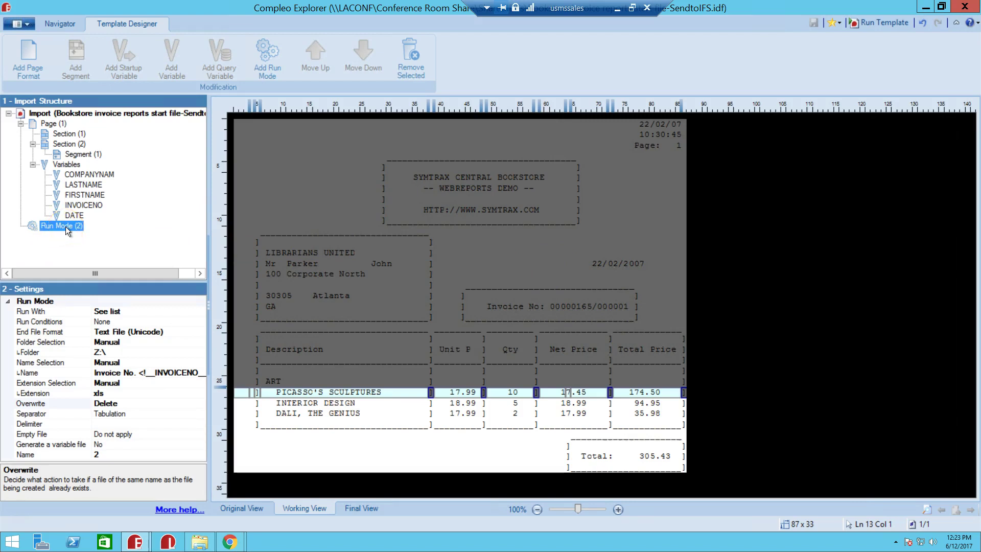
click(126, 313)
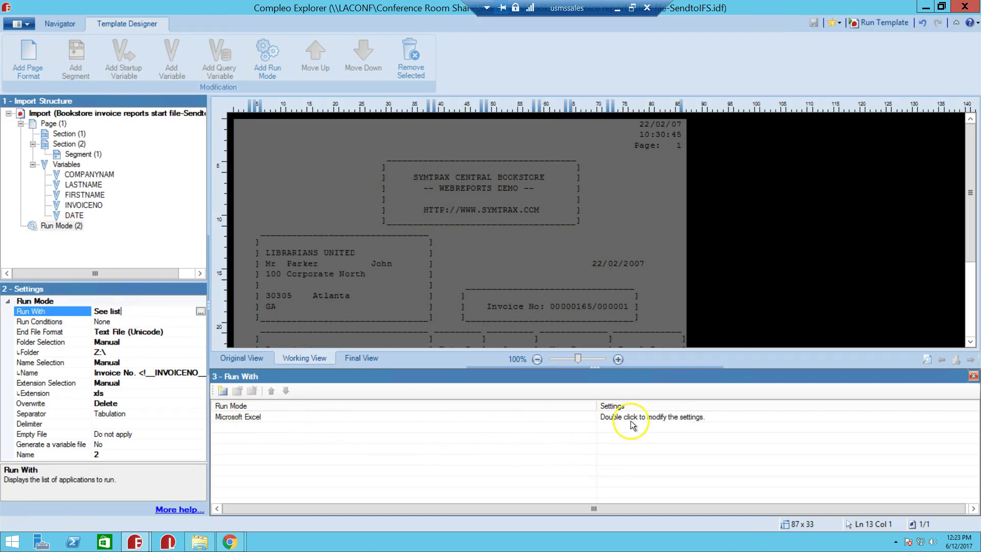
double_click(634, 418)
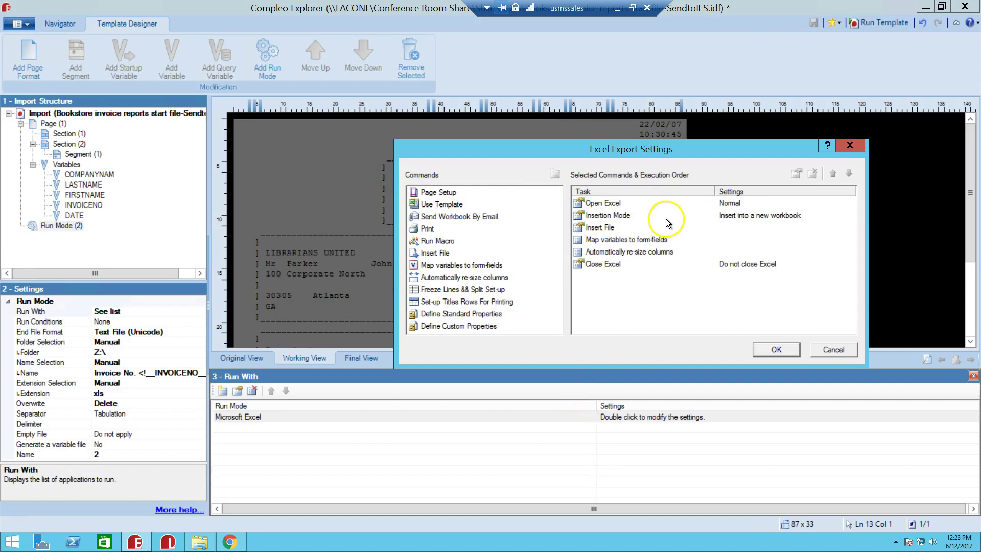
click(605, 231)
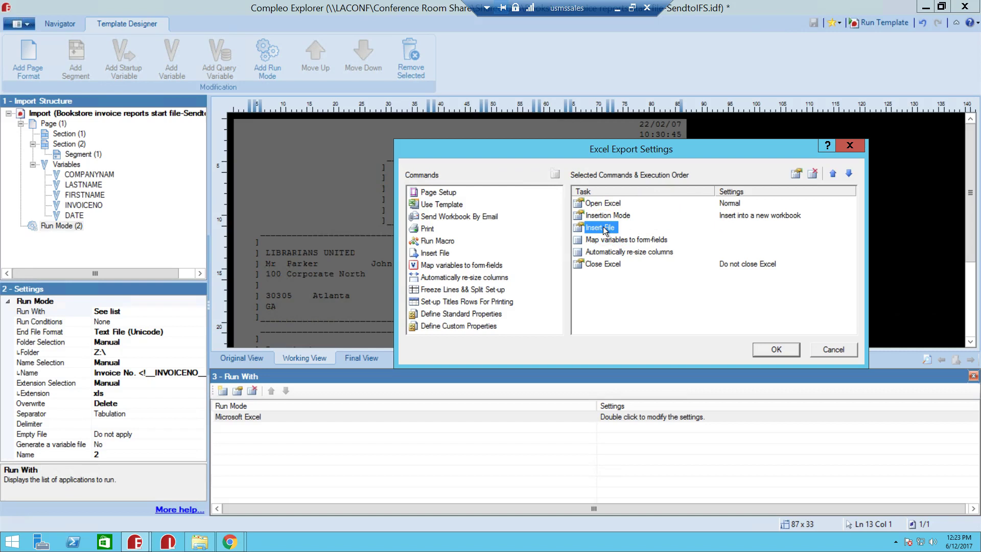
Add a Use Template task pointing to BookstoreTemplate.xlsx in the SharedExcelTemplates folder
double_click(607, 226)
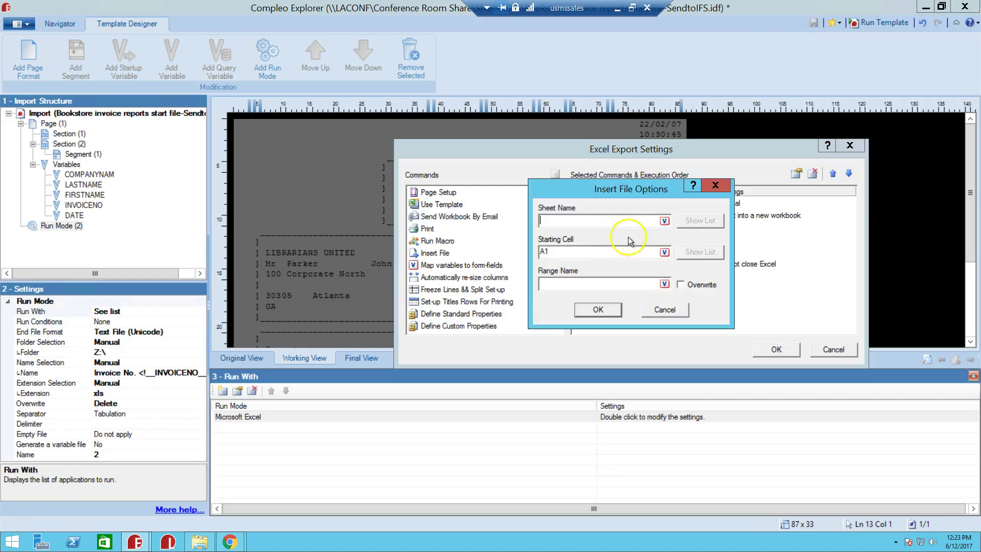
click(665, 312)
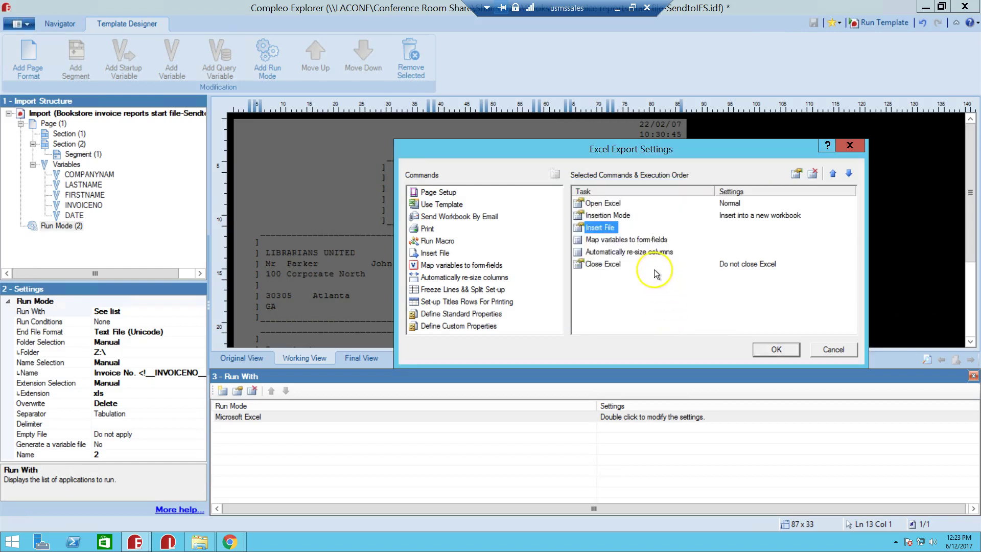
double_click(457, 206)
click(725, 279)
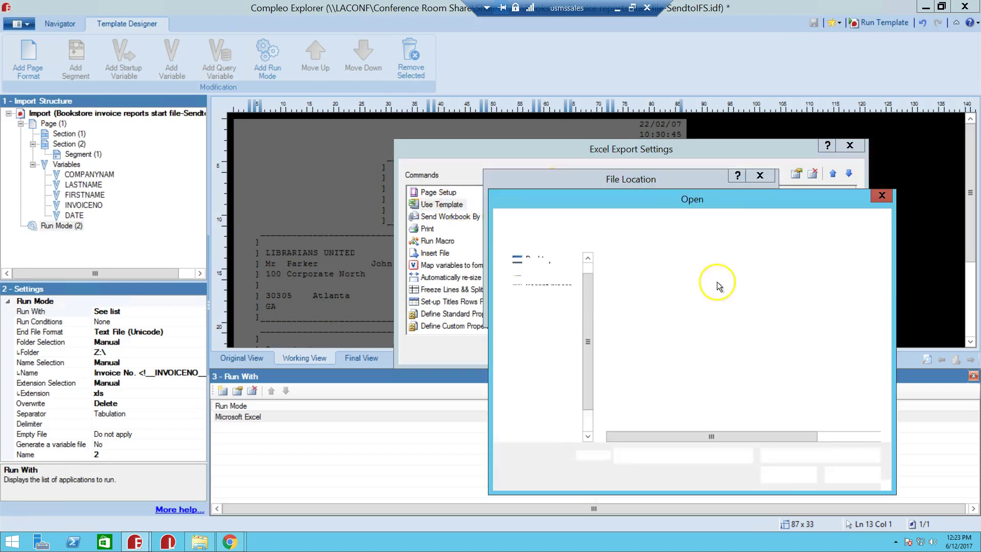
click(644, 220)
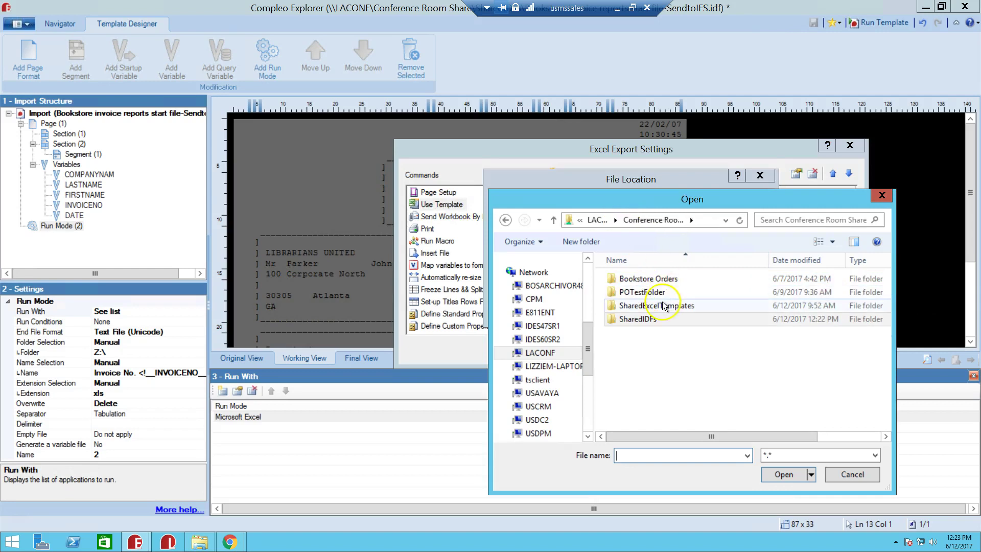
double_click(663, 305)
double_click(657, 279)
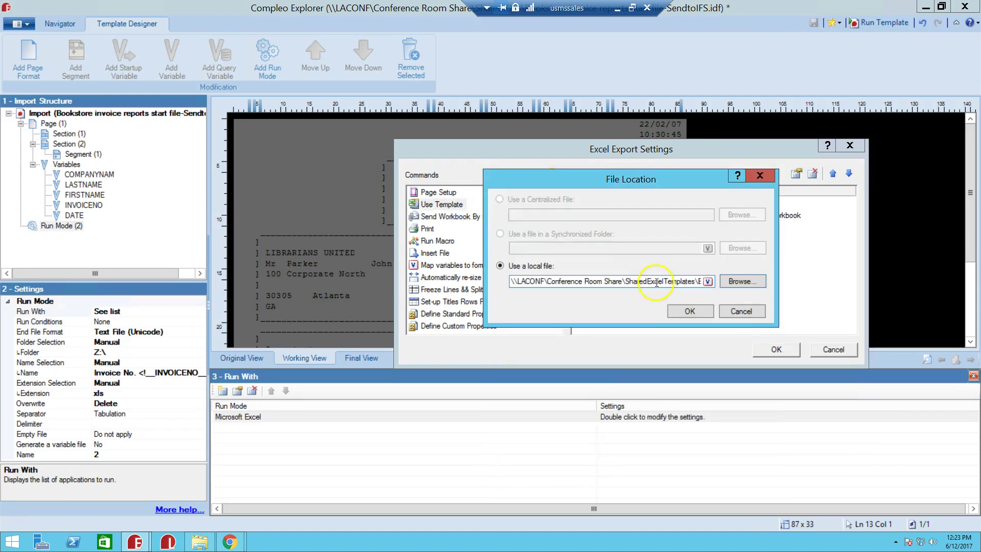
drag(657, 283, 790, 284)
click(677, 284)
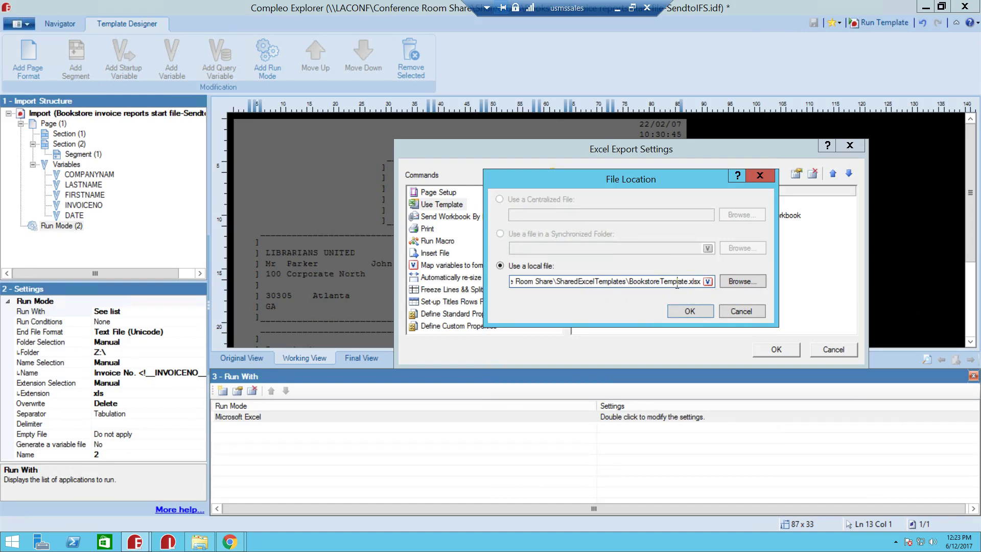
click(690, 311)
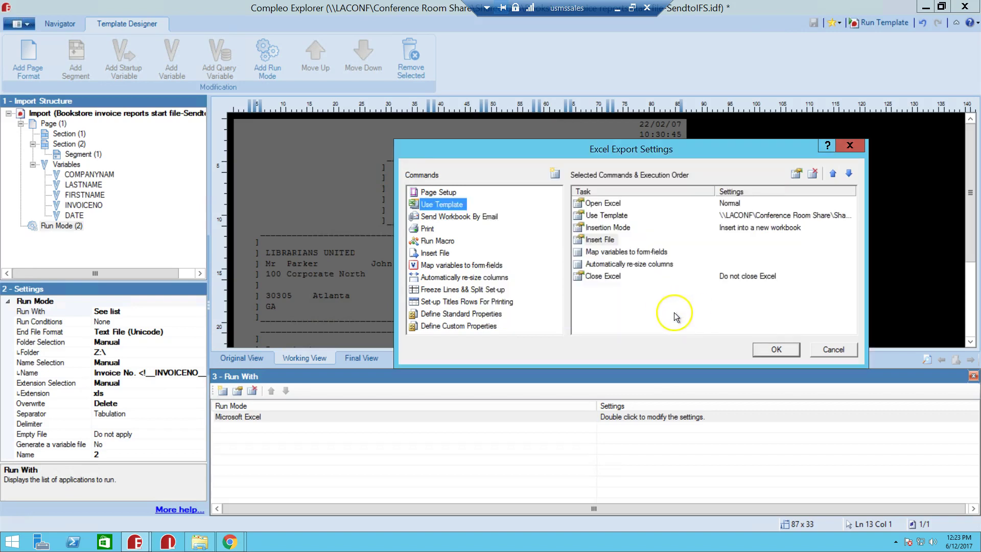
Change the Insert File task's Starting Cell from A1 to A10
double_click(611, 241)
click(607, 251)
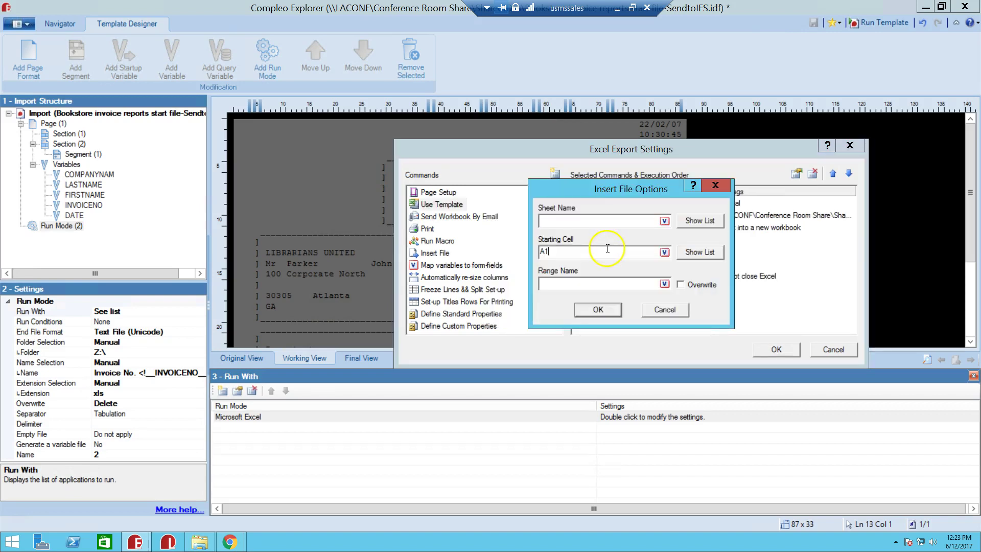
text(0)
click(601, 307)
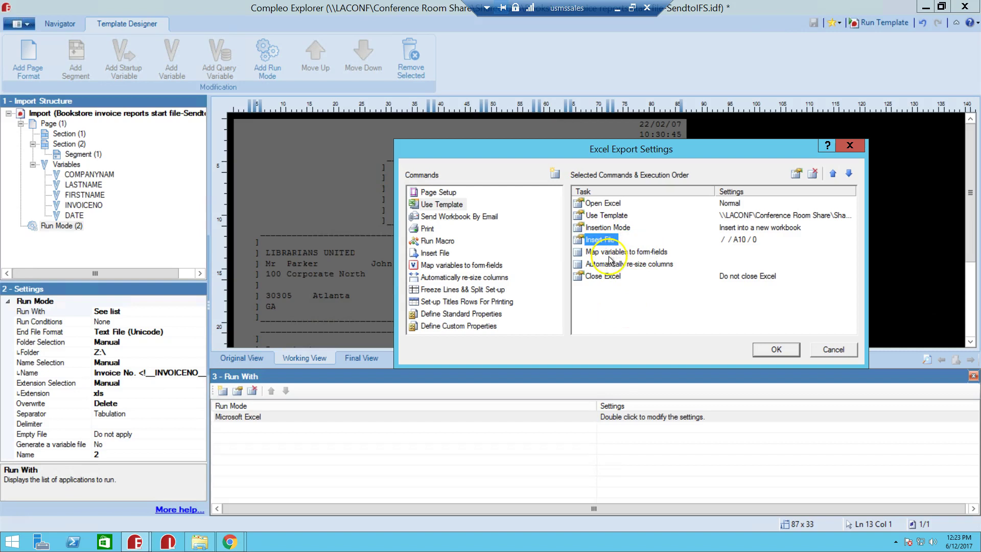
Set Close Excel to close after saving under the import format's path and name, and apply
click(609, 275)
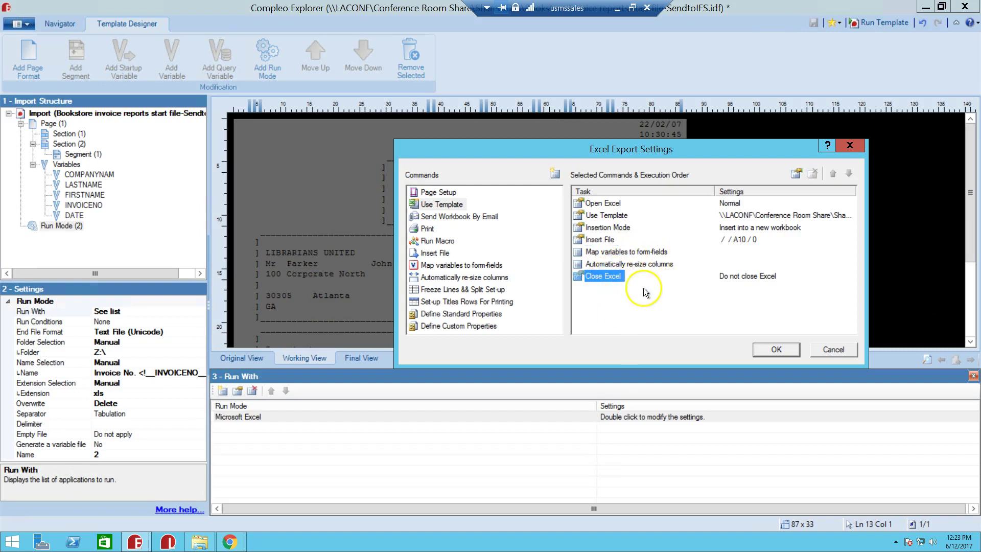
double_click(609, 277)
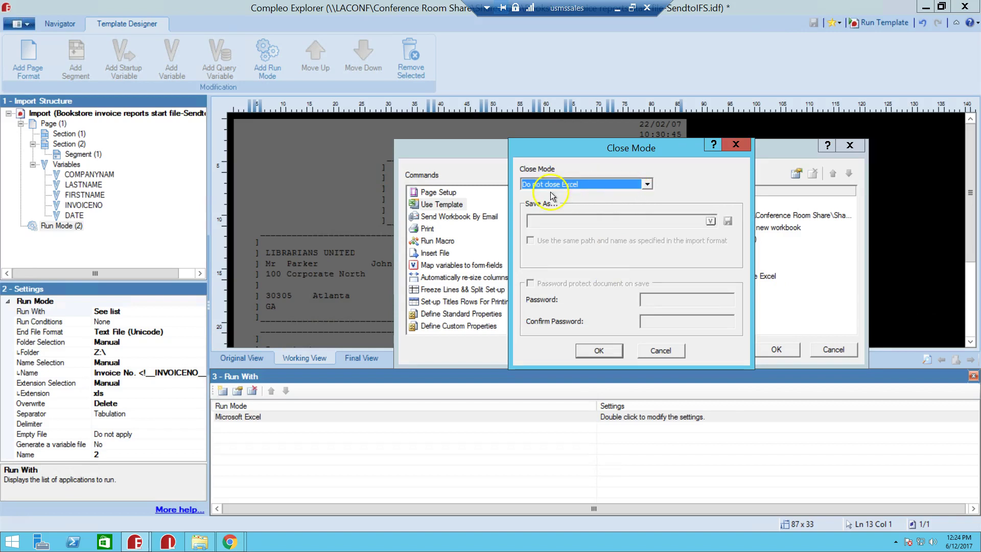
click(606, 189)
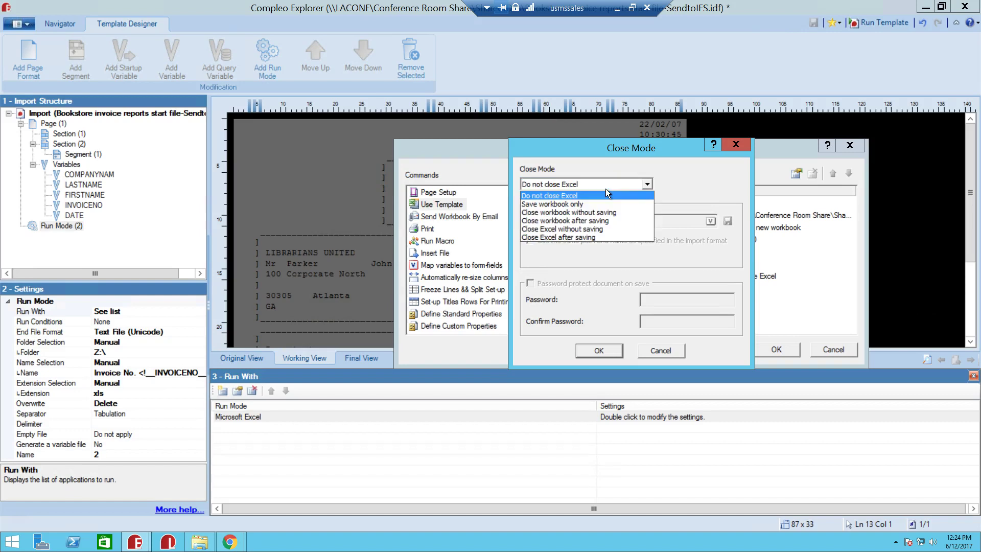
click(582, 236)
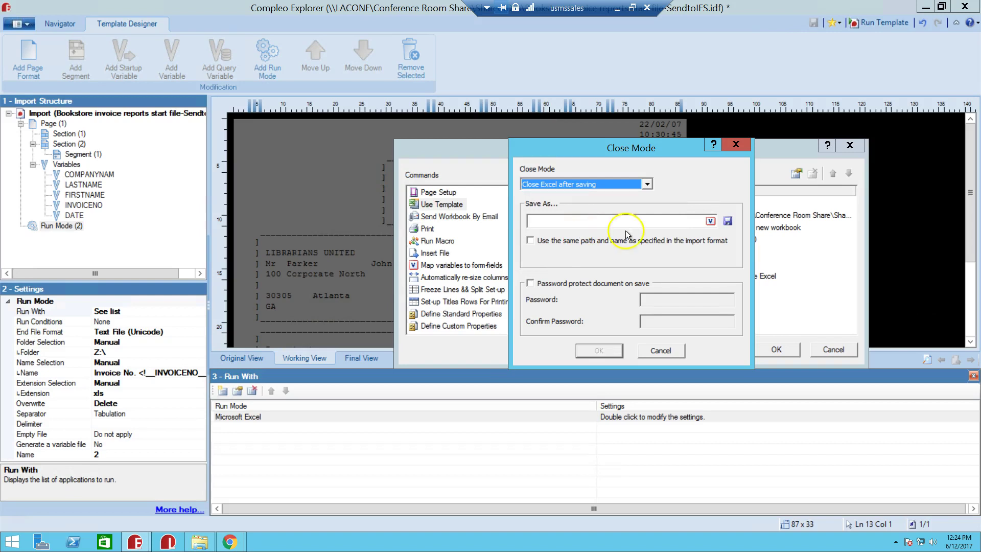
click(594, 223)
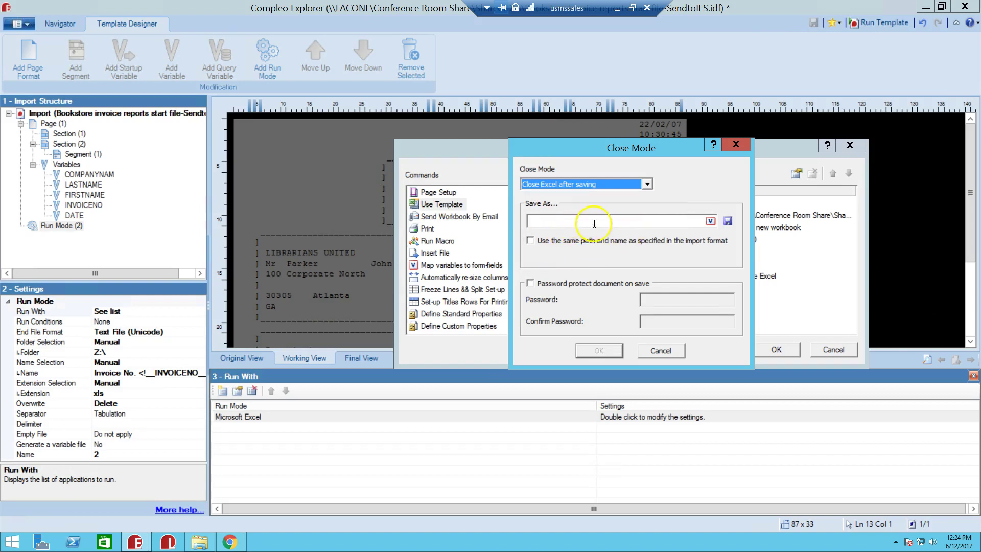
click(540, 240)
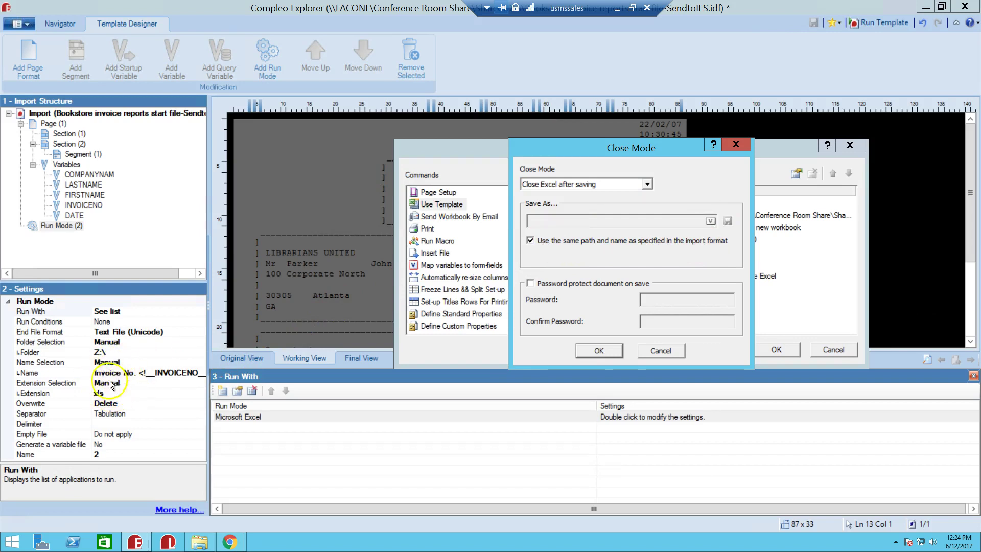
click(598, 350)
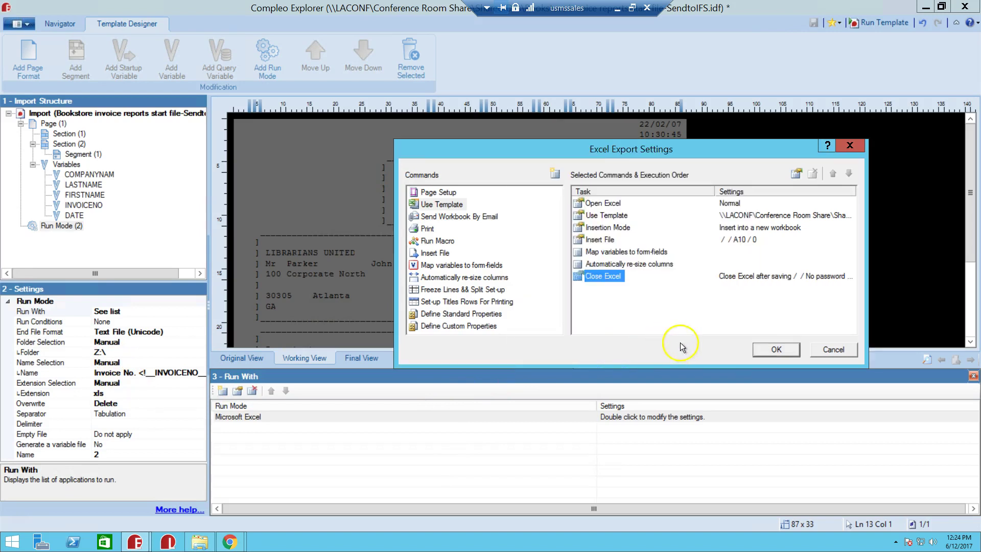
click(773, 350)
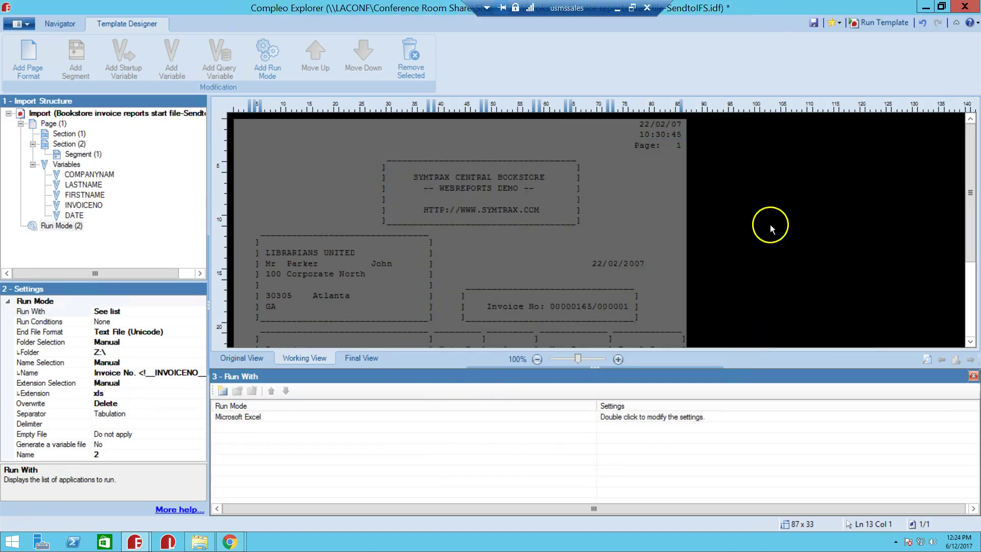
Save the template and run it, dismissing the Office activation prompt in the generated Excel output
key(ctrl+s)
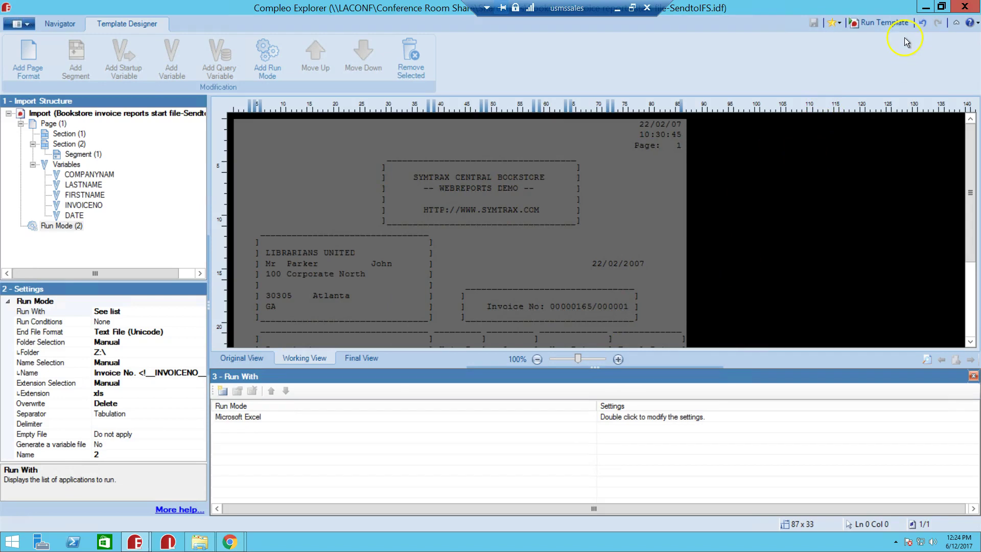
click(890, 27)
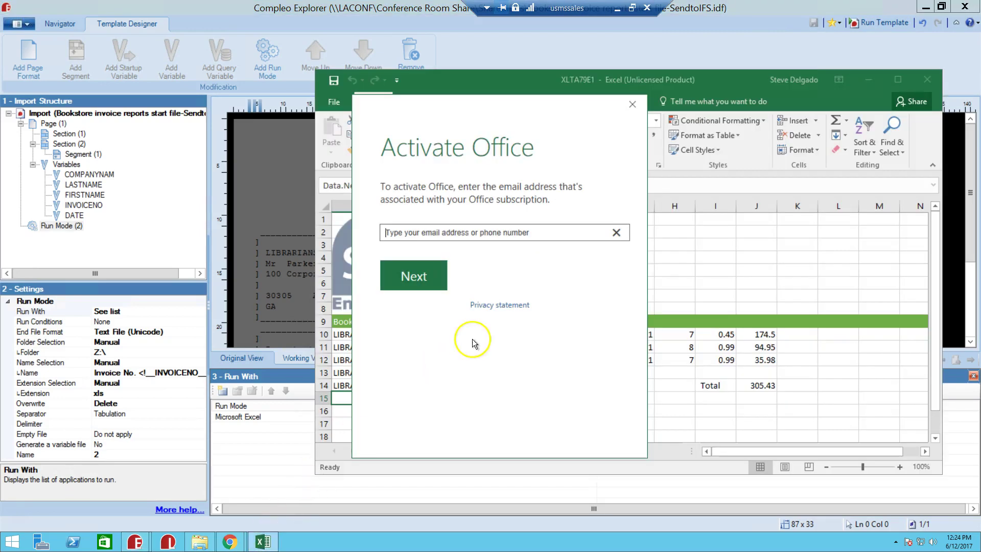
click(632, 104)
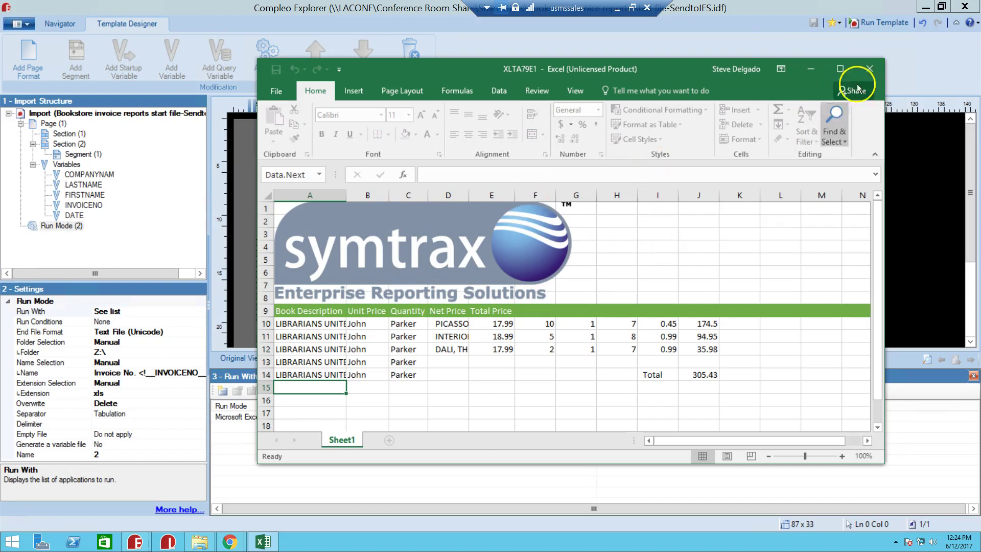
Close the generated workbook and go to the Z: drive in the SharedIDFs File Explorer window
click(873, 75)
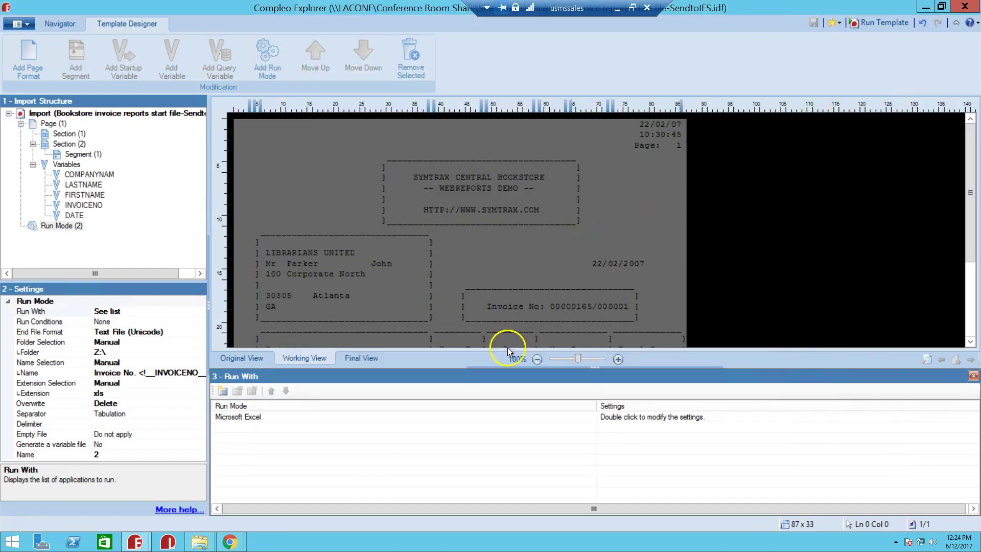
click(195, 547)
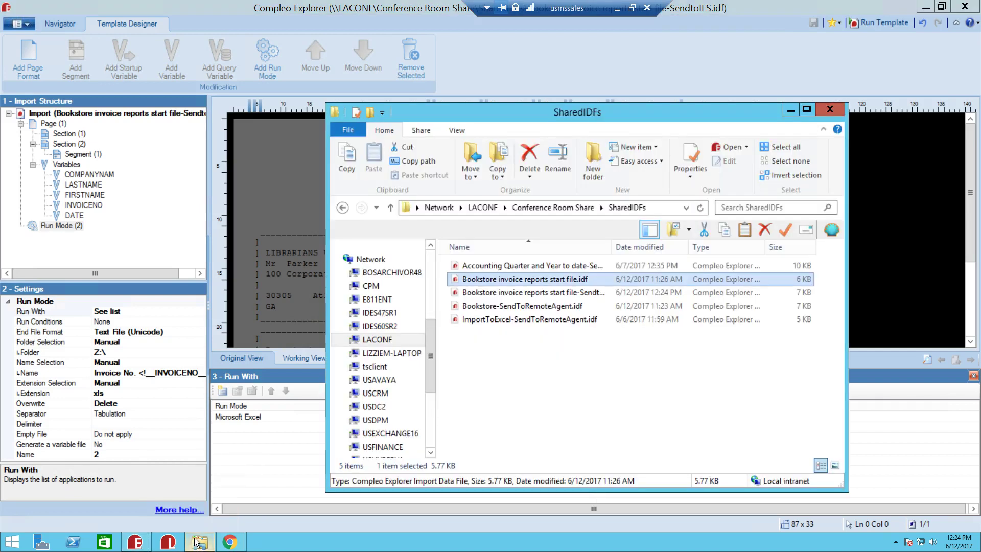
scroll(378, 367, up, 3)
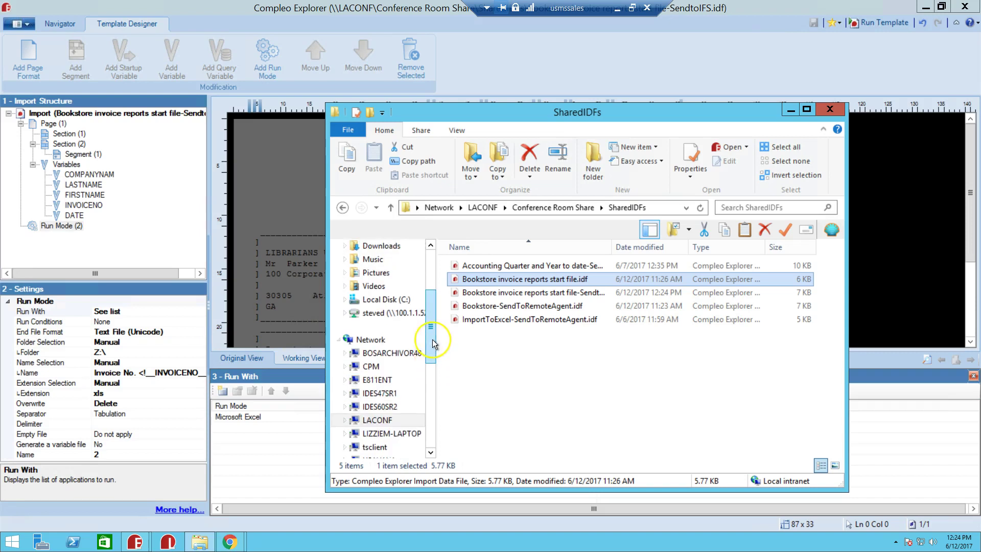
click(402, 314)
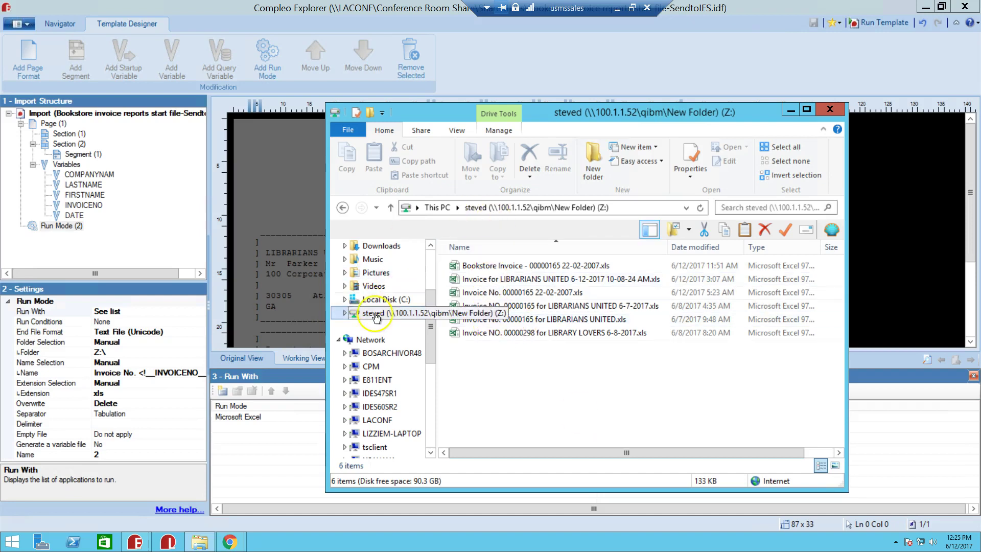
click(633, 206)
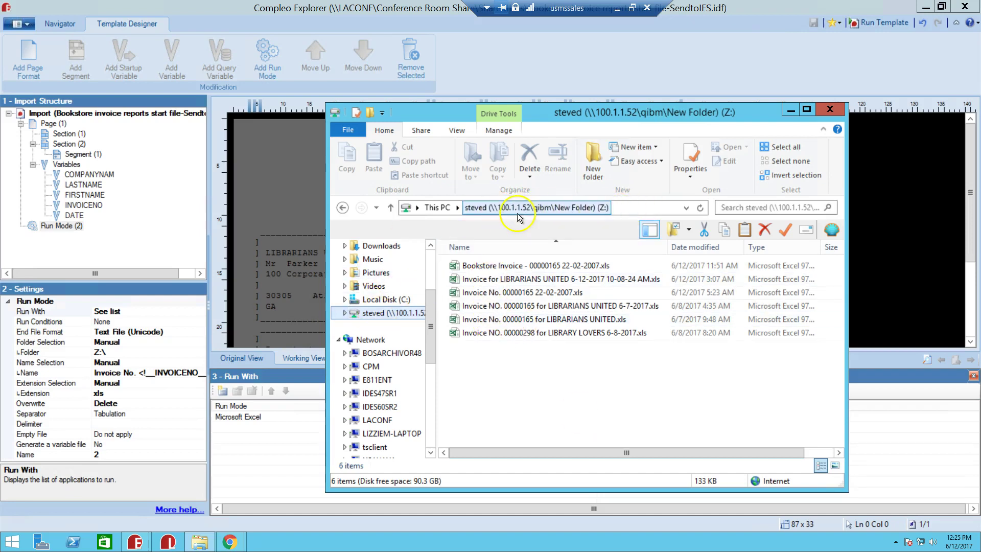
key(Escape)
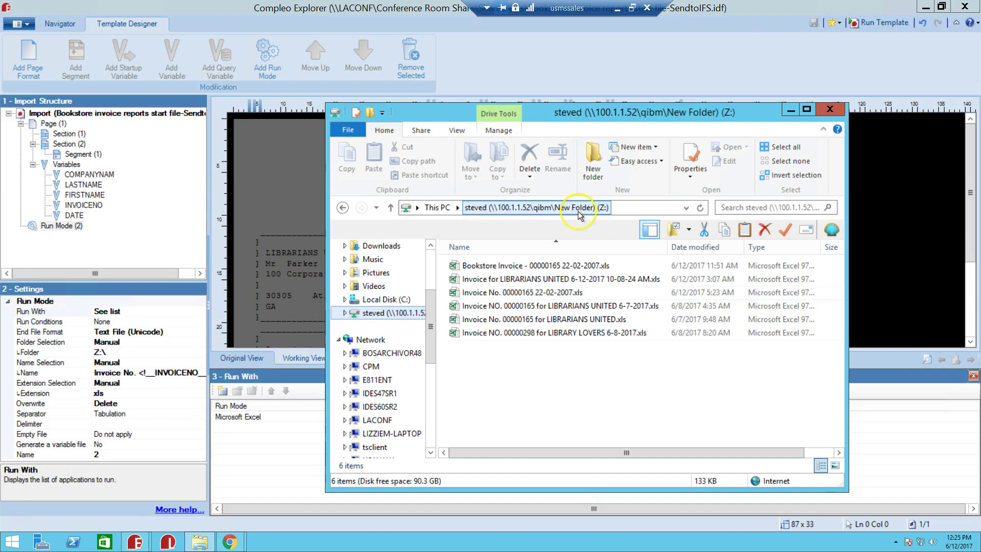
click(532, 295)
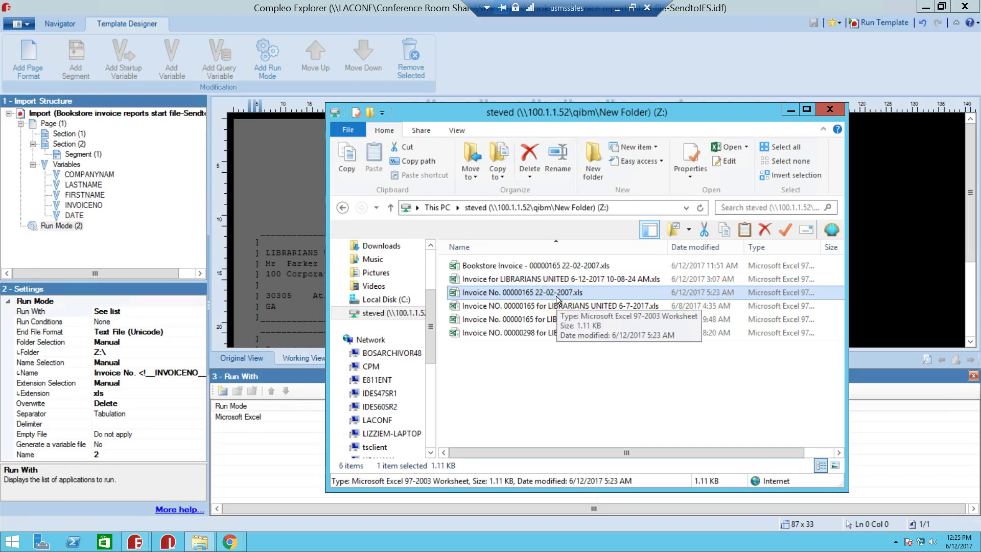
double_click(556, 295)
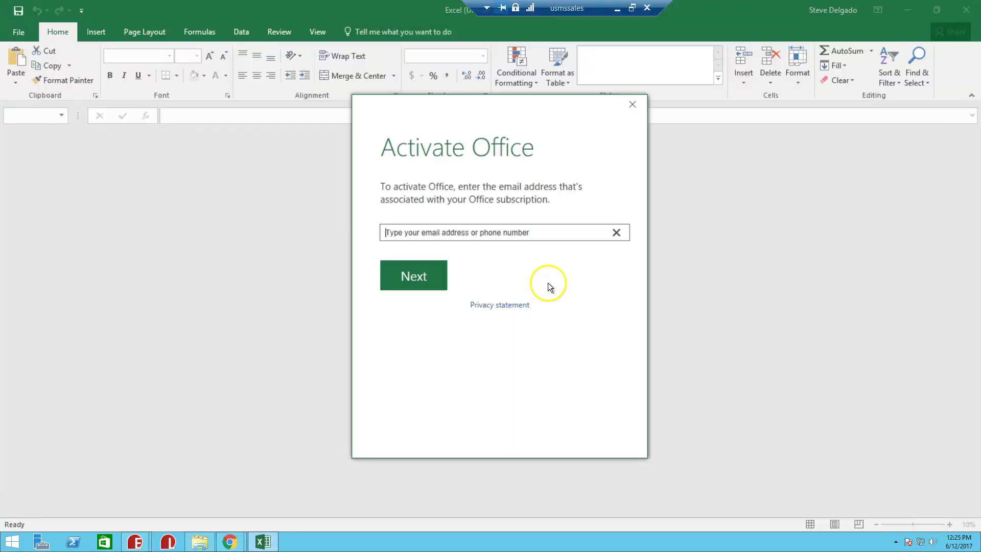
Get past the activation and format prompts, review the unformatted rows A1:J6 and 305.43 total, then close
click(633, 105)
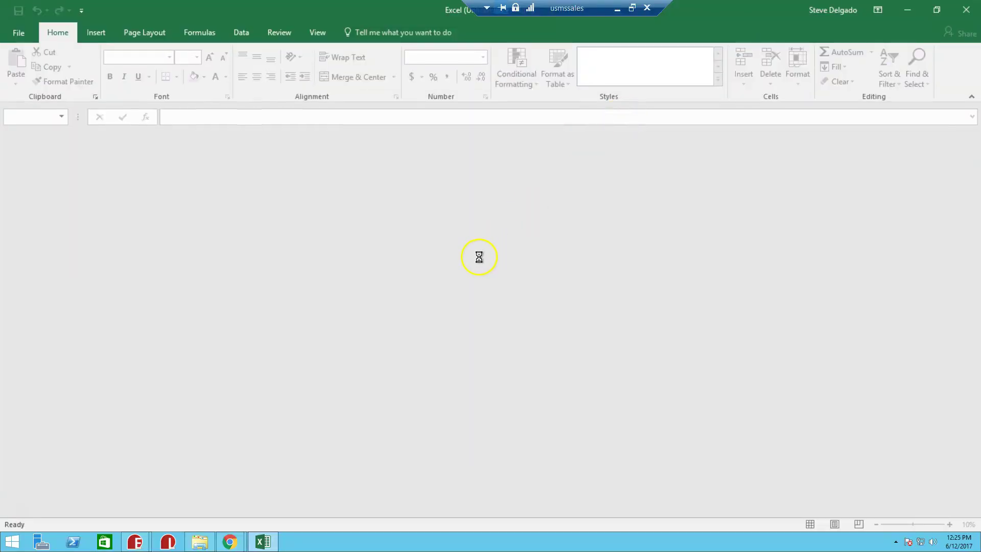
click(452, 303)
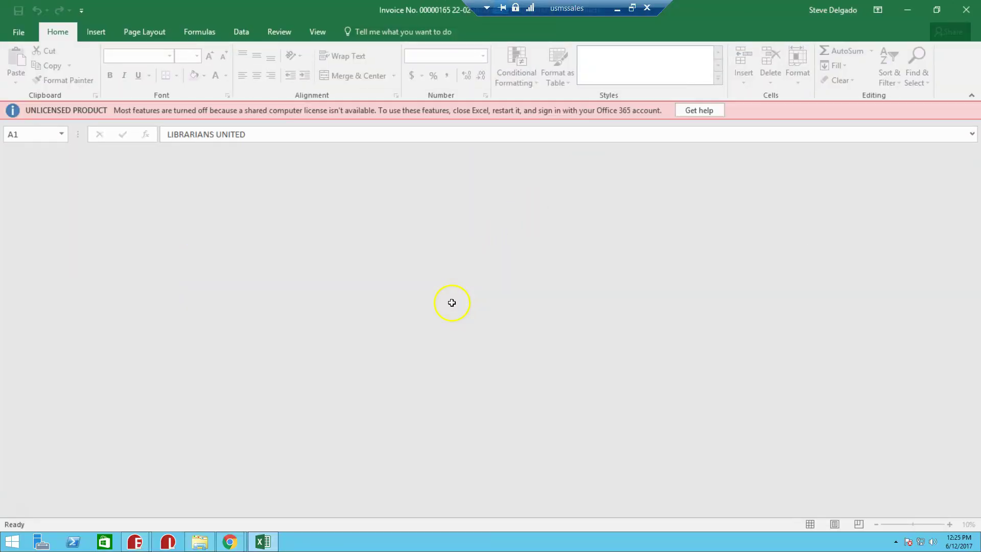
mouse_move(57, 171)
mouse_down()
mouse_move(58, 183)
mouse_move(301, 225)
mouse_move(61, 182)
mouse_up()
key(Escape)
drag(408, 232, 364, 219)
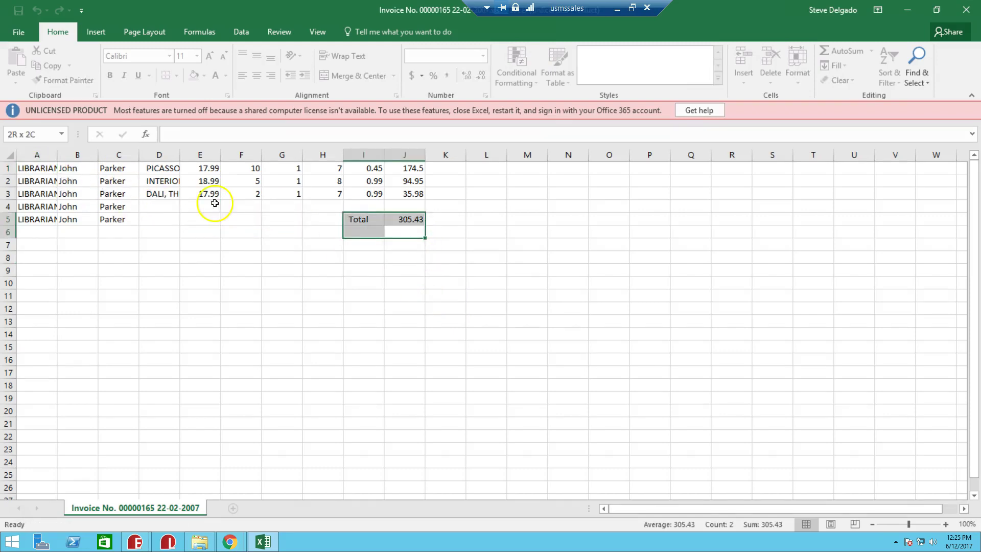
shift+click(41, 169)
click(966, 9)
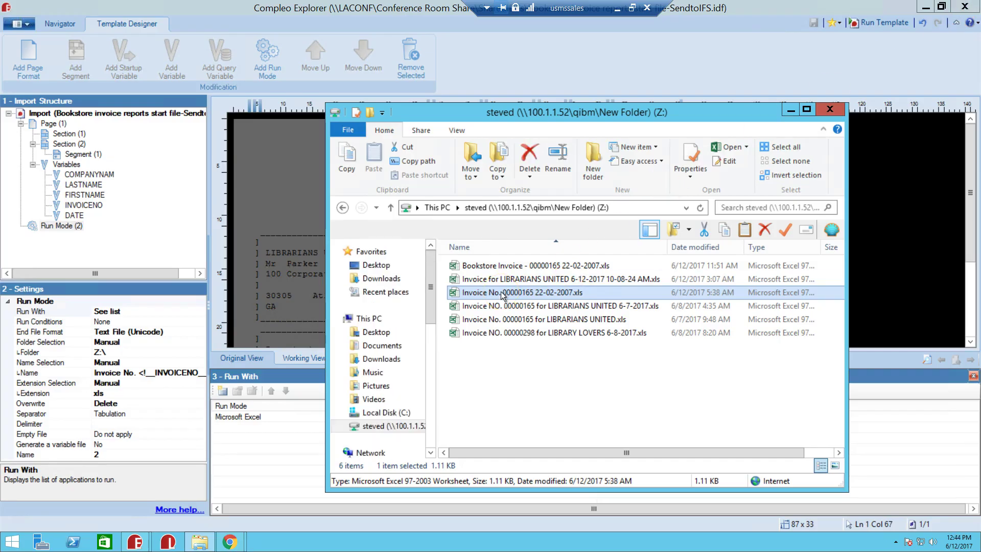
From the local desktop, browse Conference Room Share > SharedIDFs and select the Bookstore SendtoIFS template
click(456, 64)
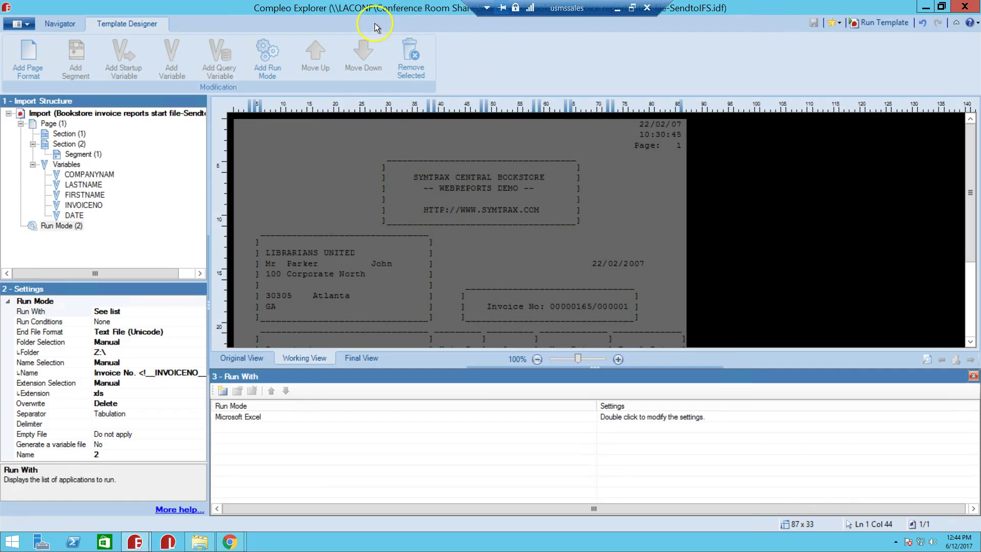
click(618, 12)
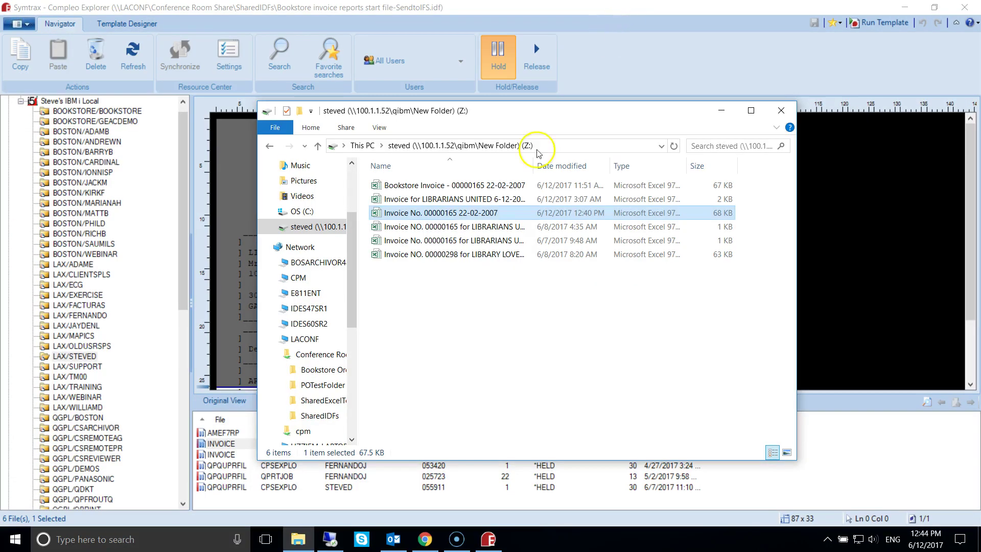
click(323, 354)
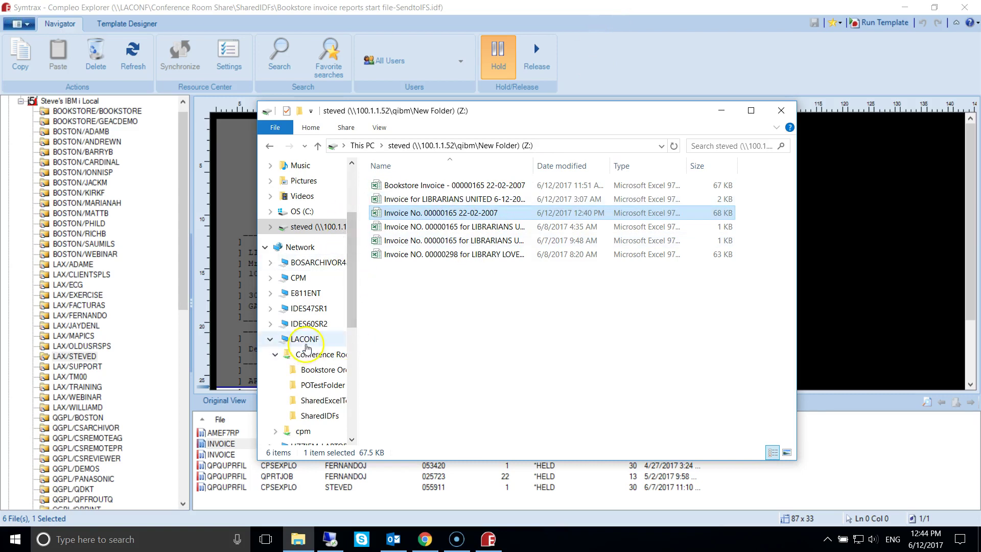
click(308, 418)
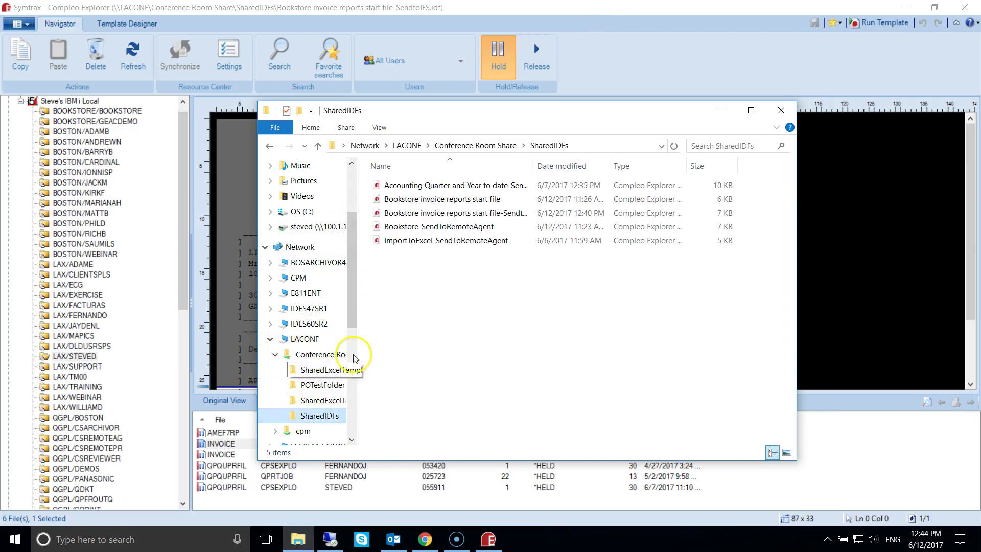
click(449, 217)
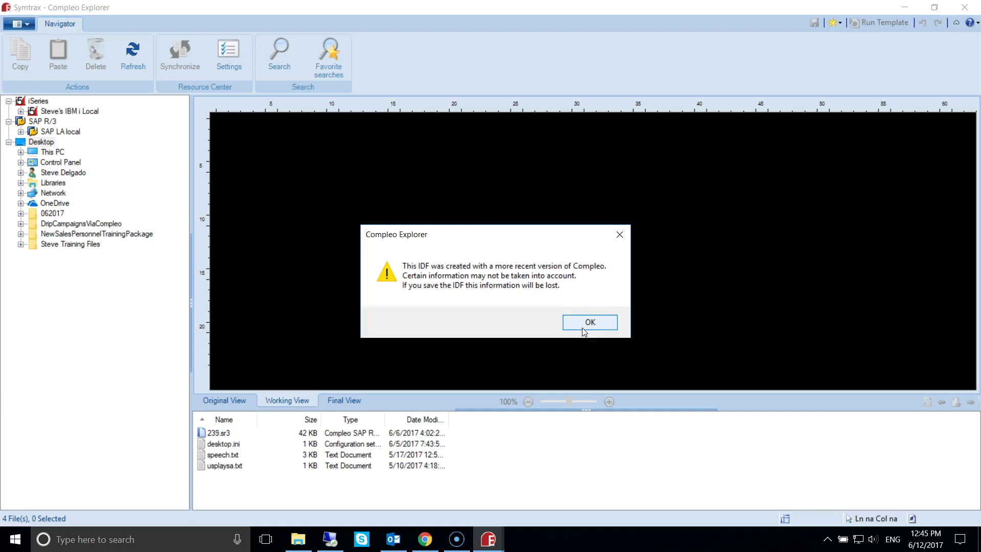
Acknowledge the newer-version warning and select the INVOICE spool file from the user's library
click(582, 330)
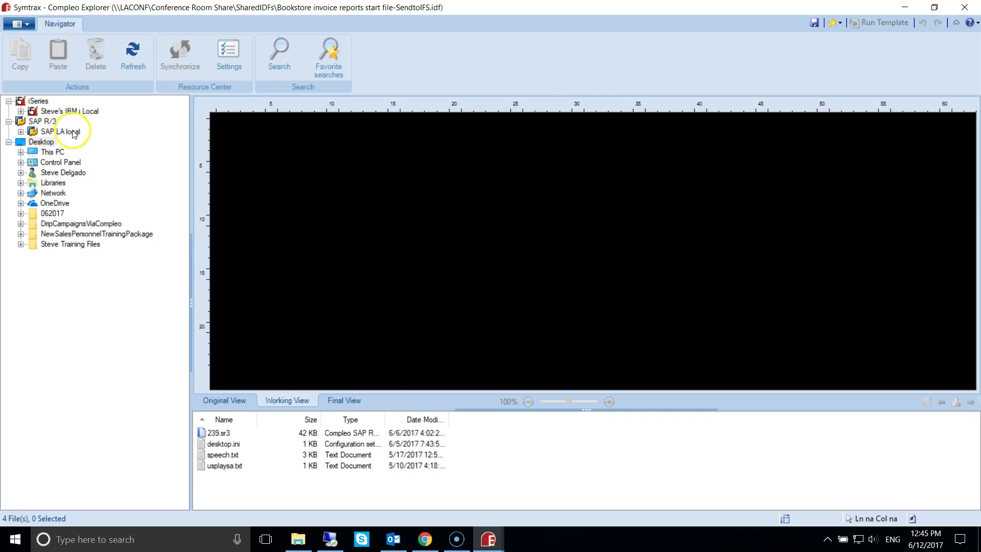
click(20, 111)
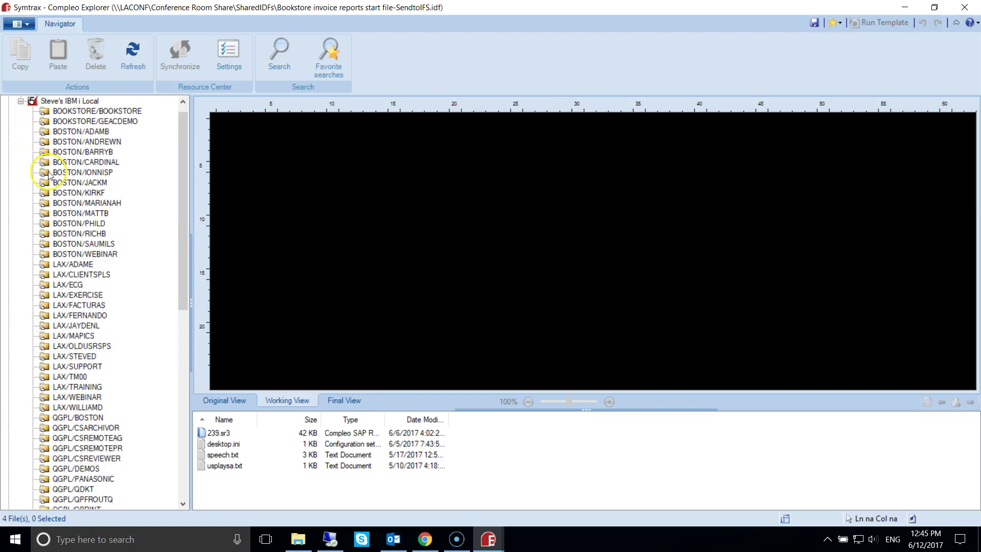
click(75, 356)
click(226, 443)
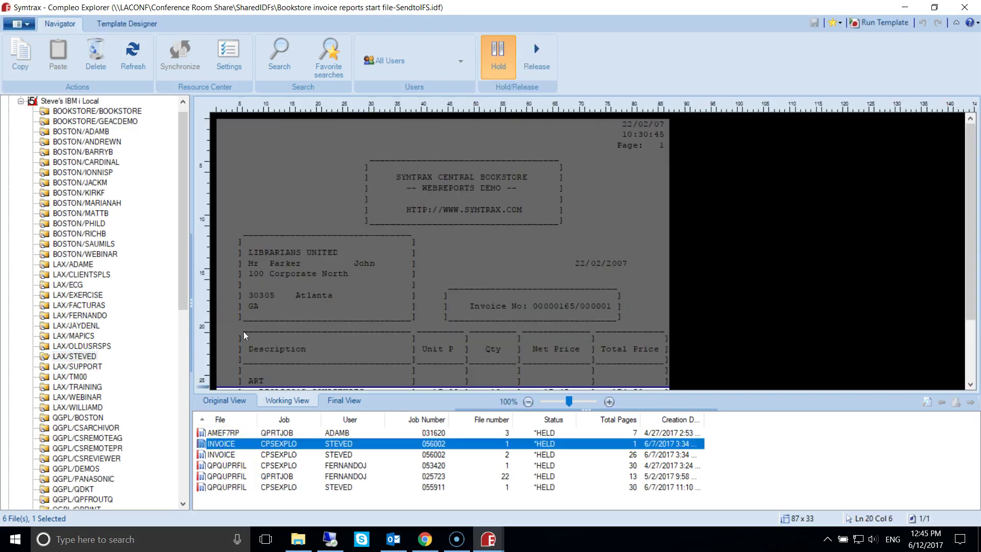
Confirm the Run Mode's Excel export settings unchanged, then run the template on the INVOICE spool file
click(138, 28)
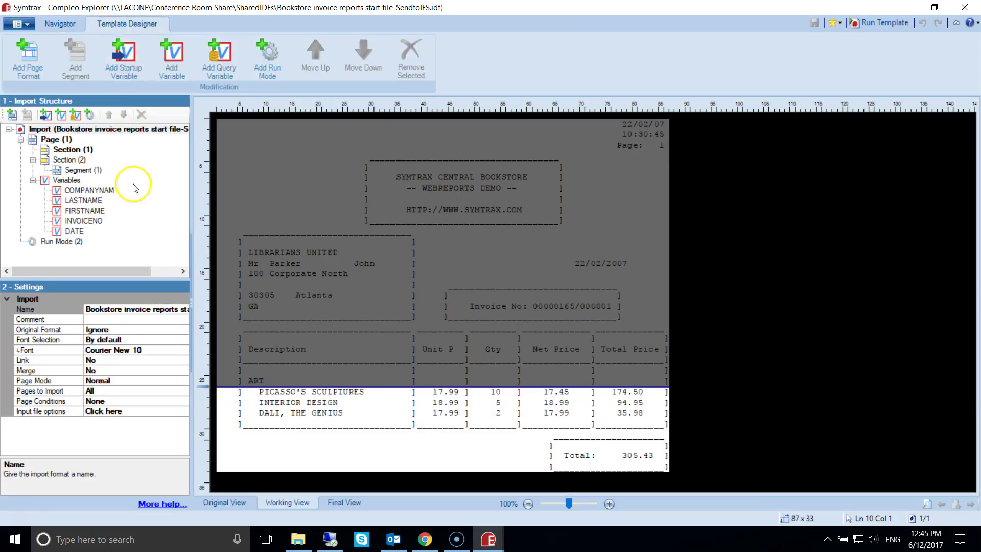
click(61, 241)
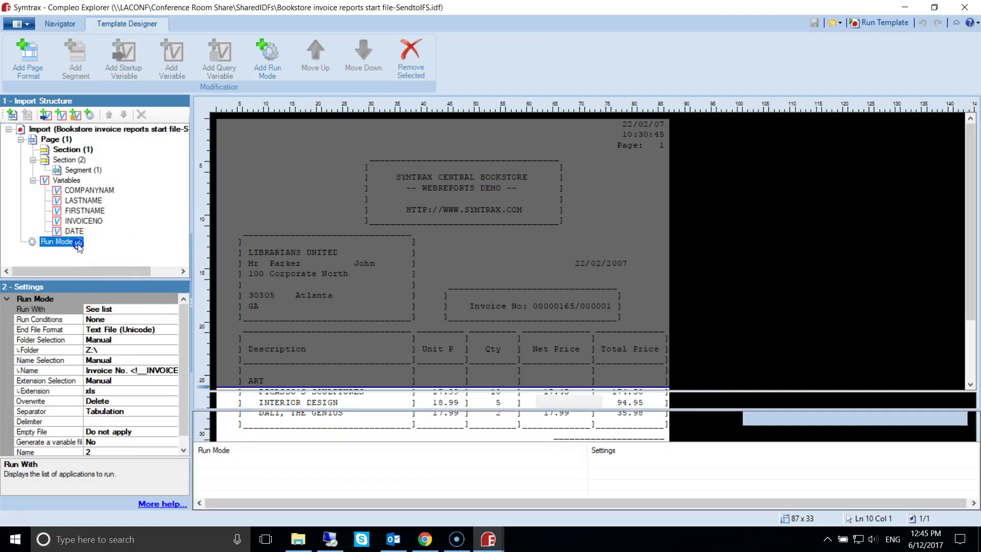
double_click(252, 464)
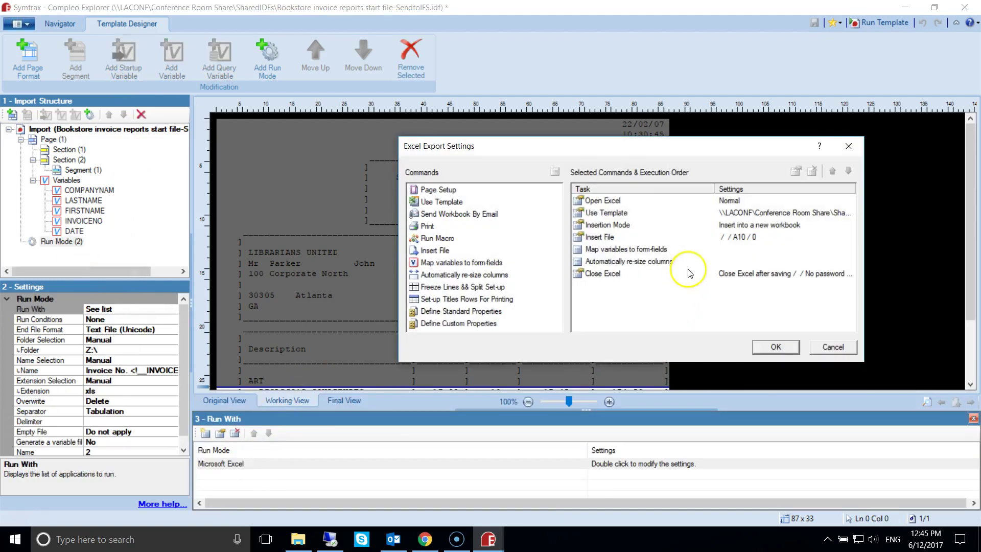
click(833, 347)
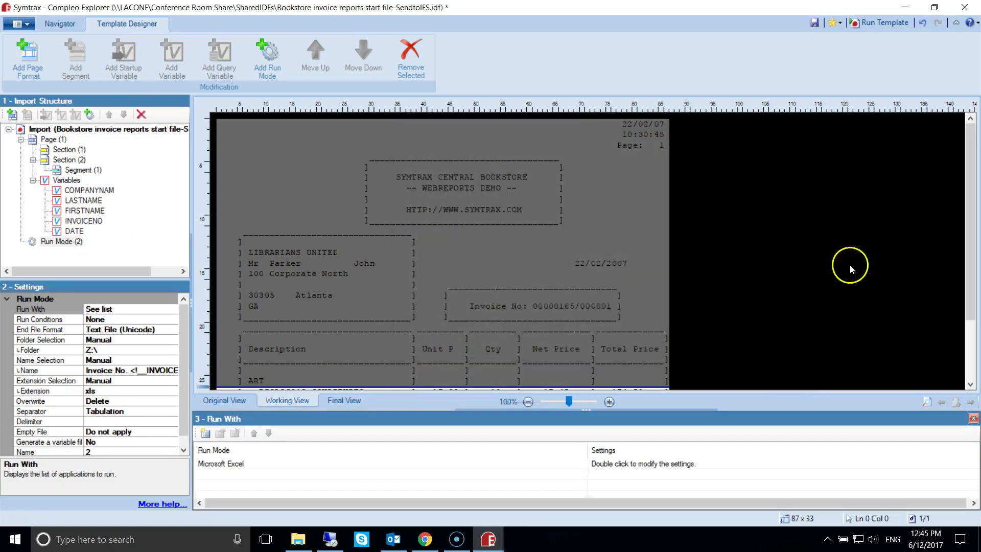
click(883, 25)
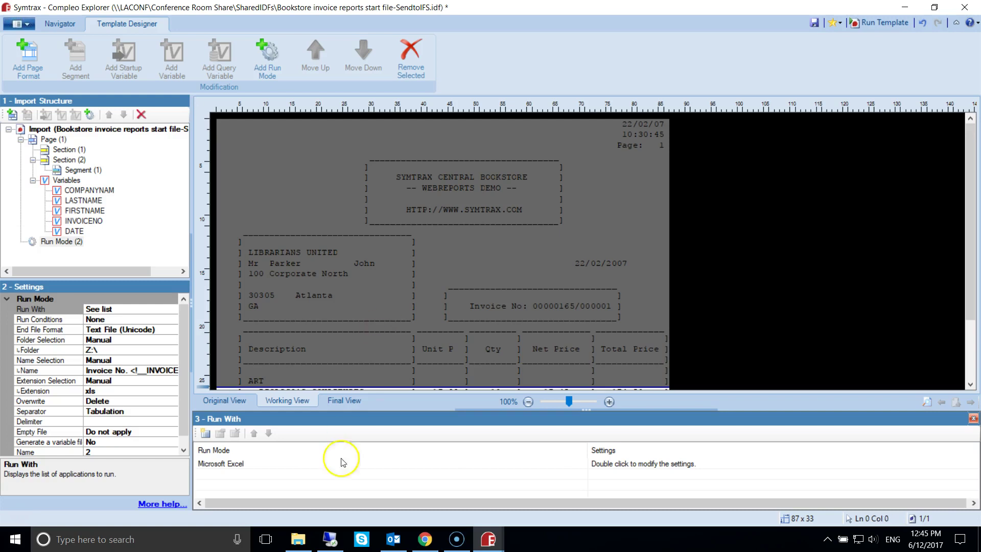
click(299, 537)
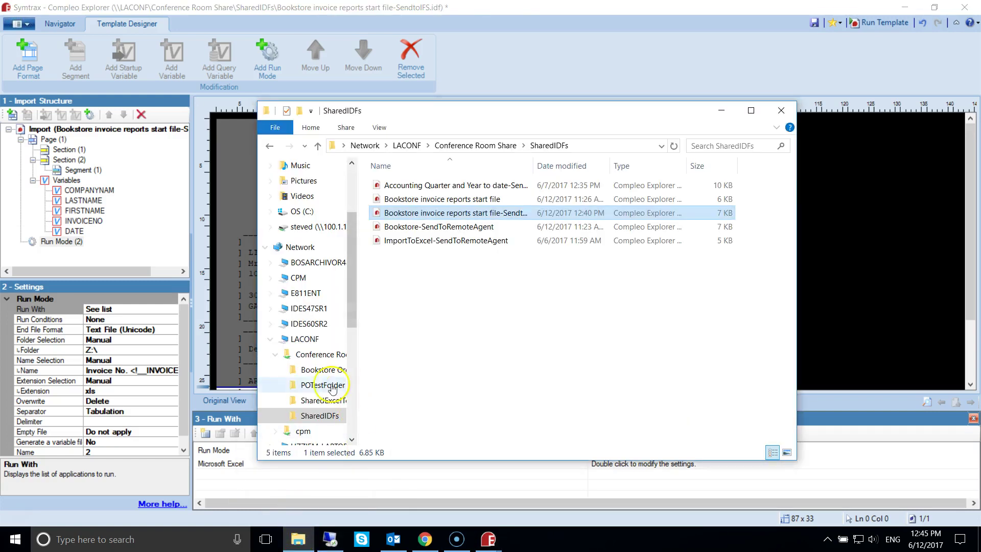
click(271, 339)
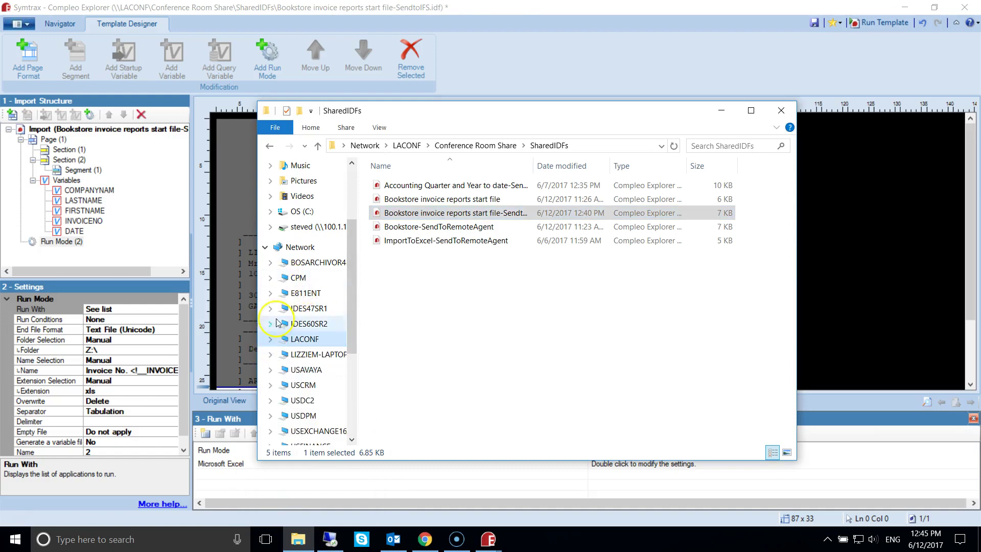
click(302, 227)
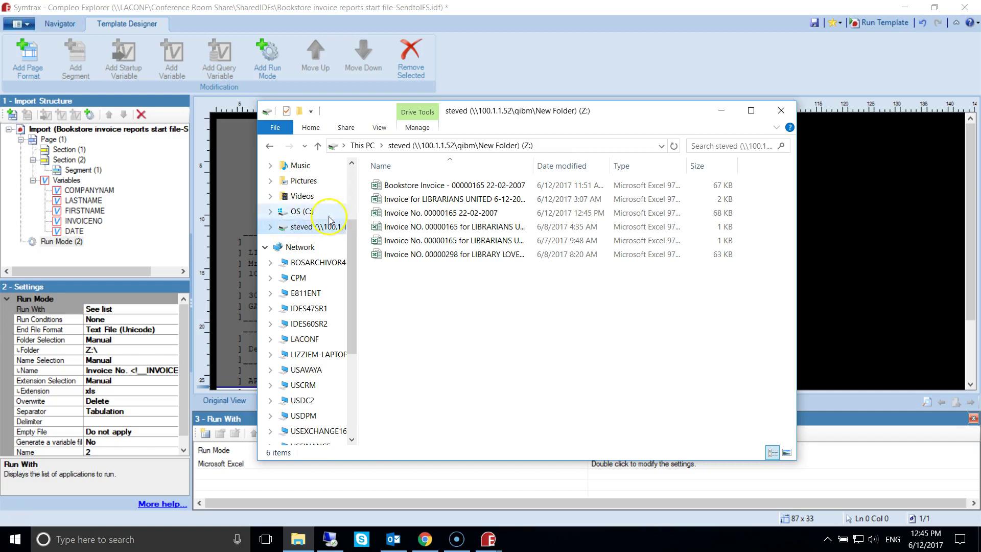
click(408, 216)
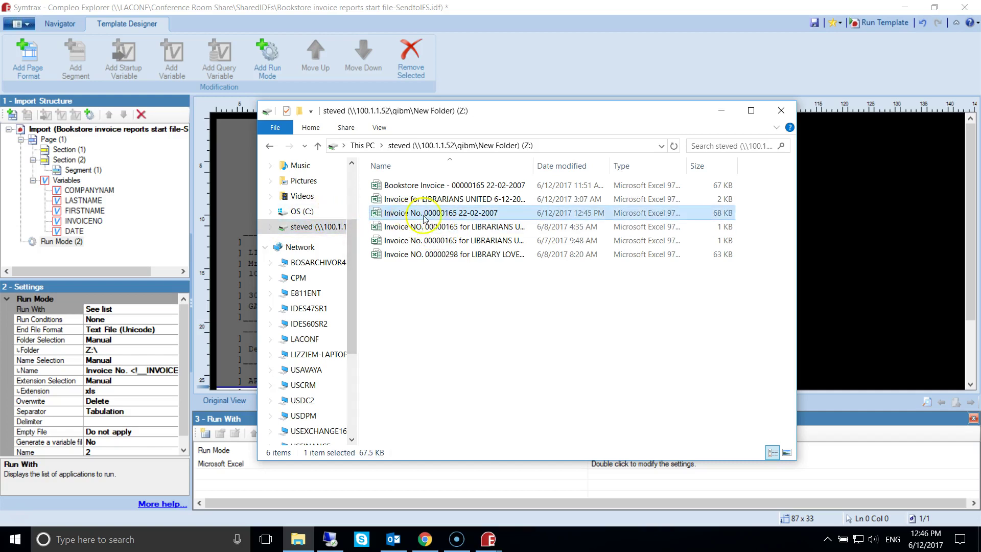
double_click(453, 217)
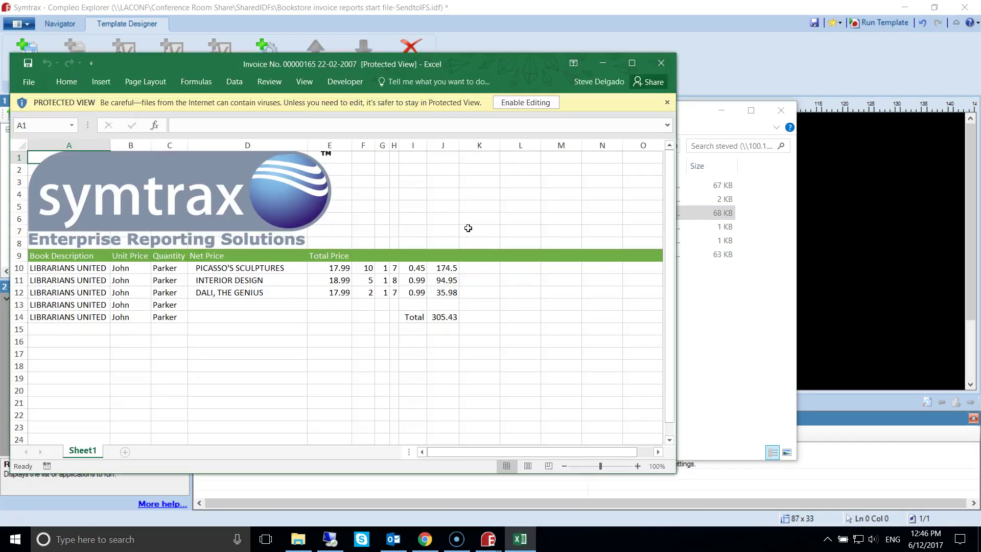
Inspect the Symtrax-branded sheet's row 9 headers, data from A10 and 305.43 total, then close Excel
click(442, 231)
drag(51, 256, 385, 256)
click(385, 256)
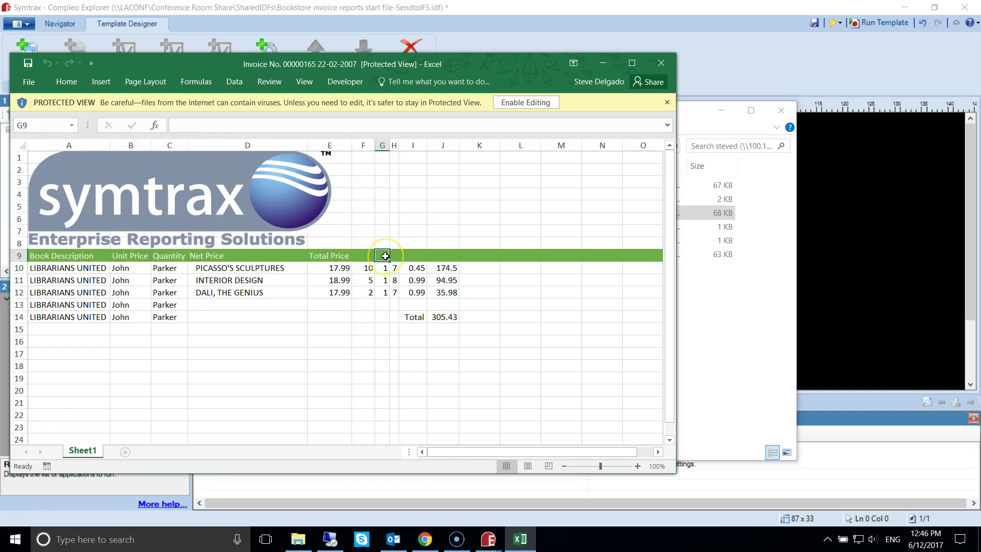
click(665, 62)
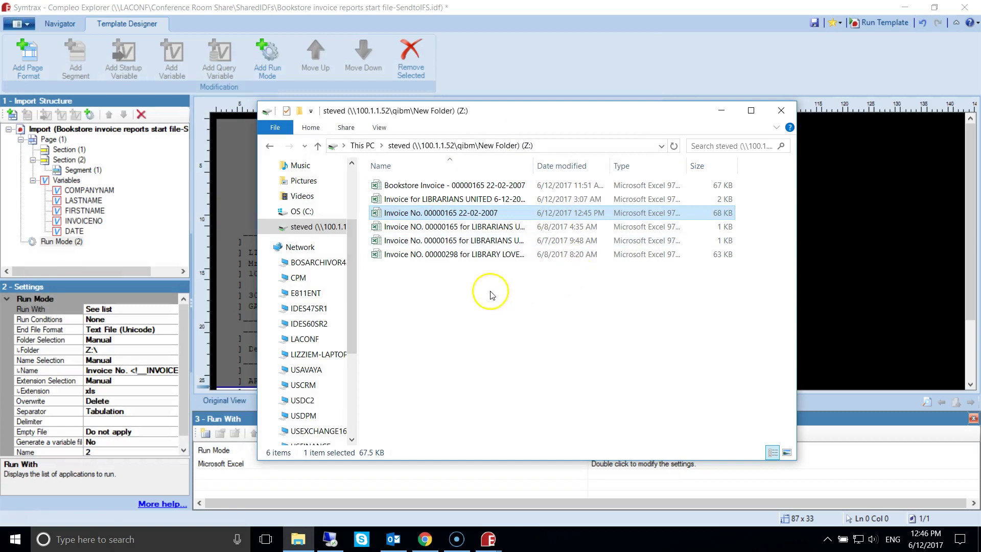